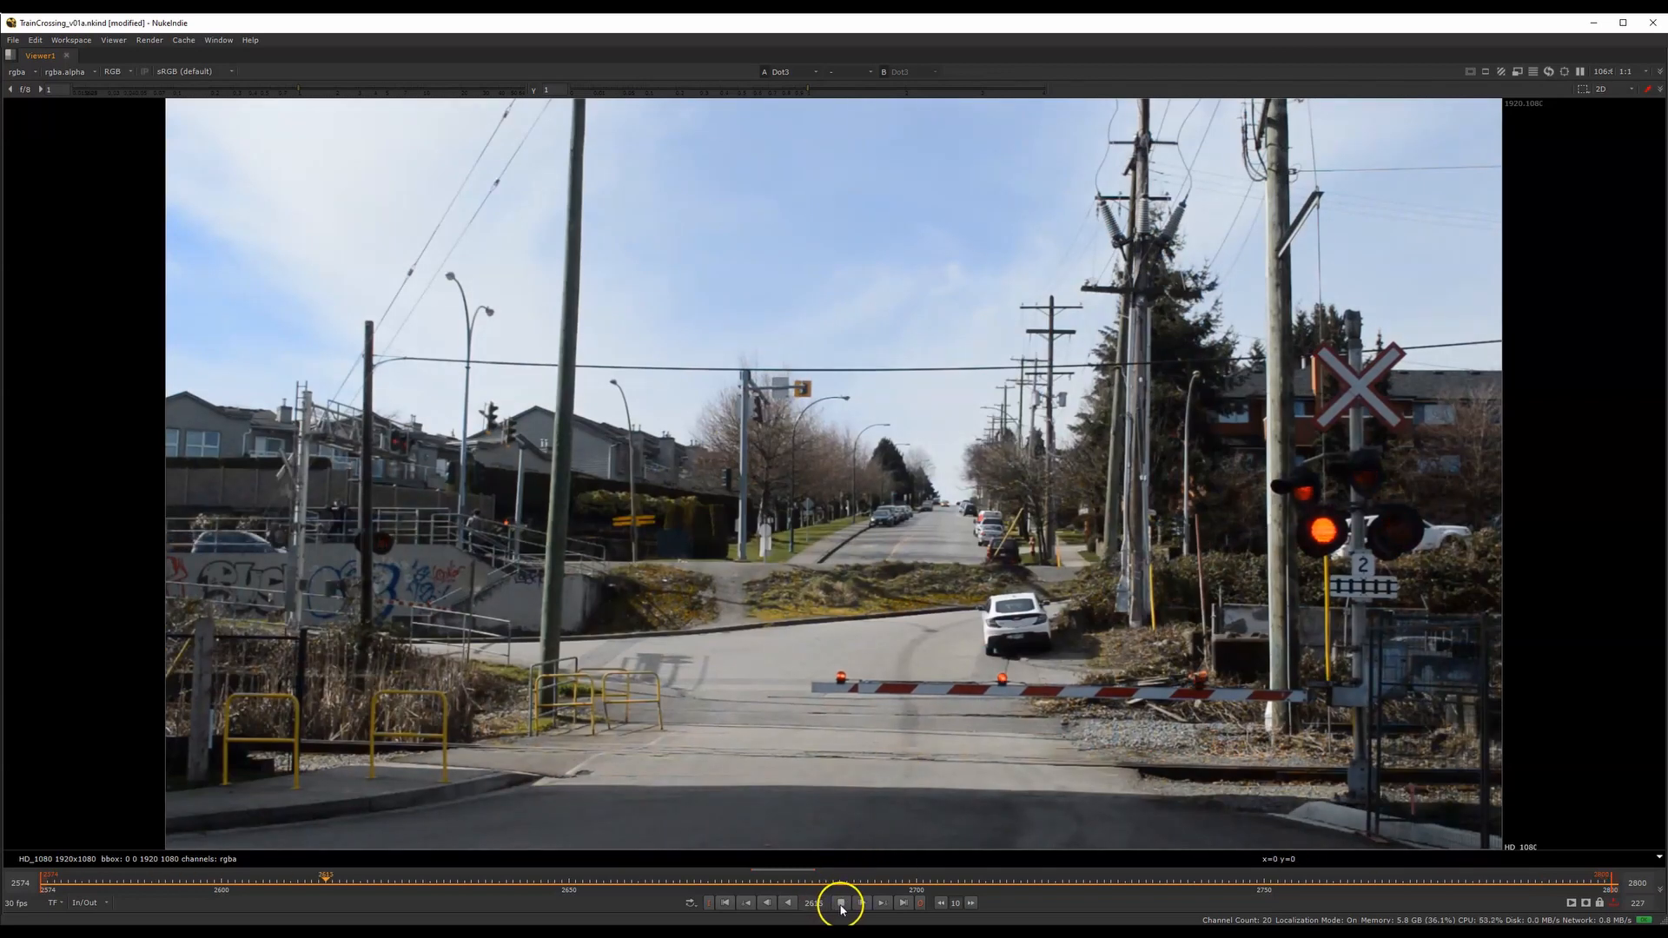
Stop playback and scrub through the full-screen train crossing footage to examine its brightness changes
left_click(841, 904)
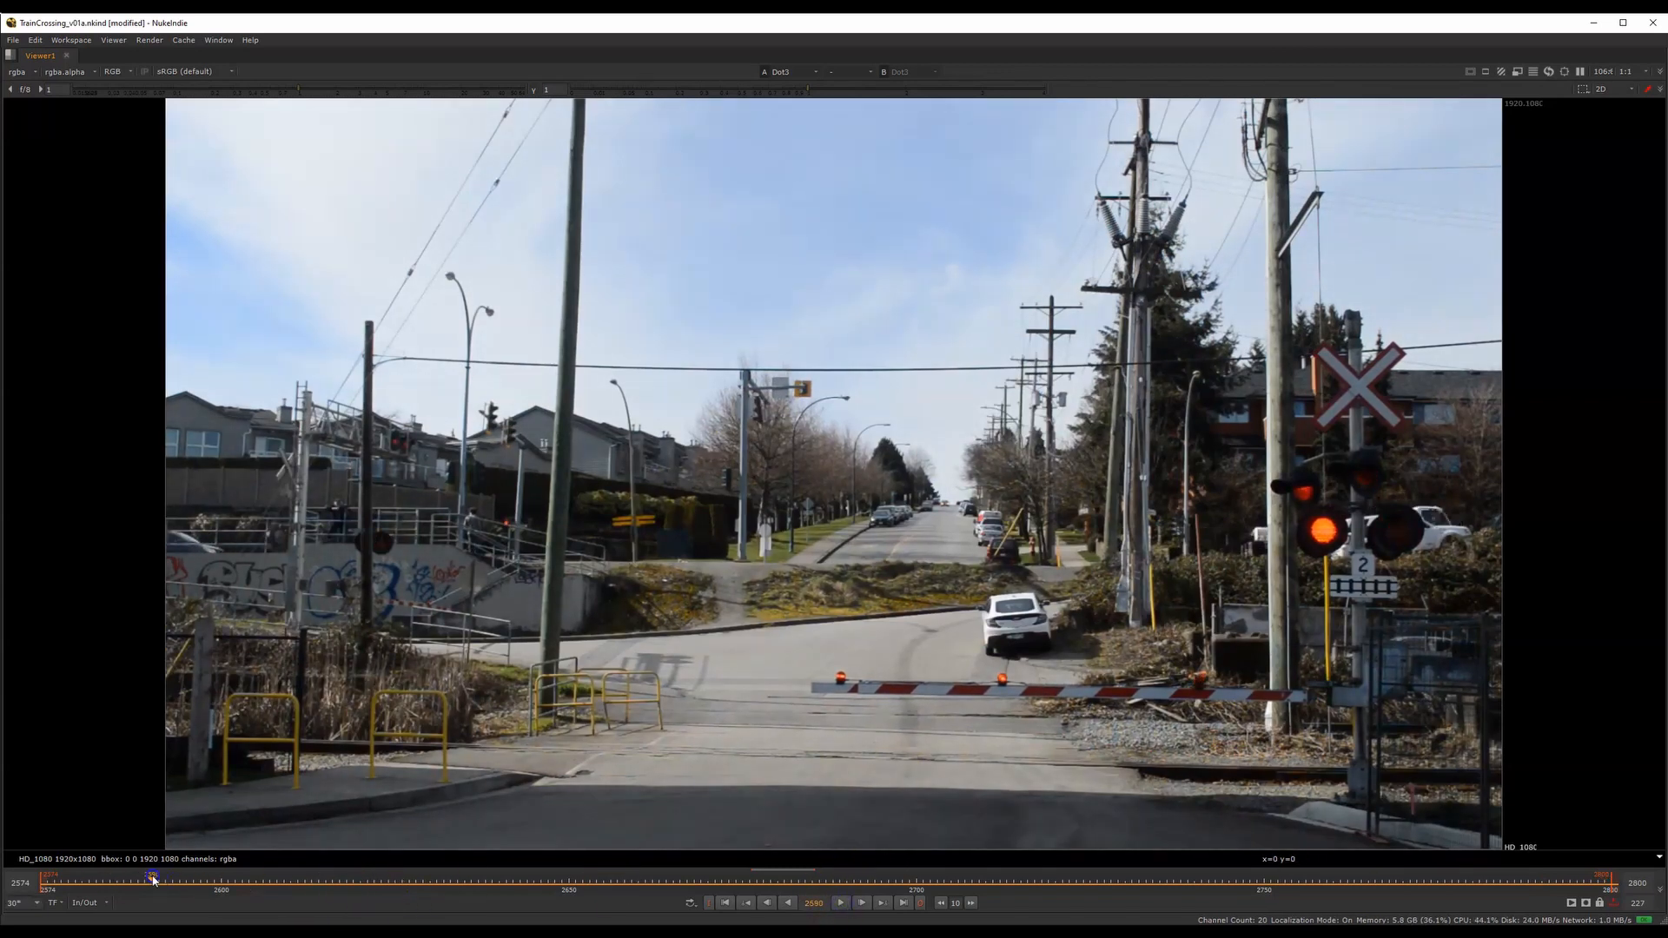
left_click_drag(447, 866, 426, 817)
left_click_drag(629, 804, 1150, 745)
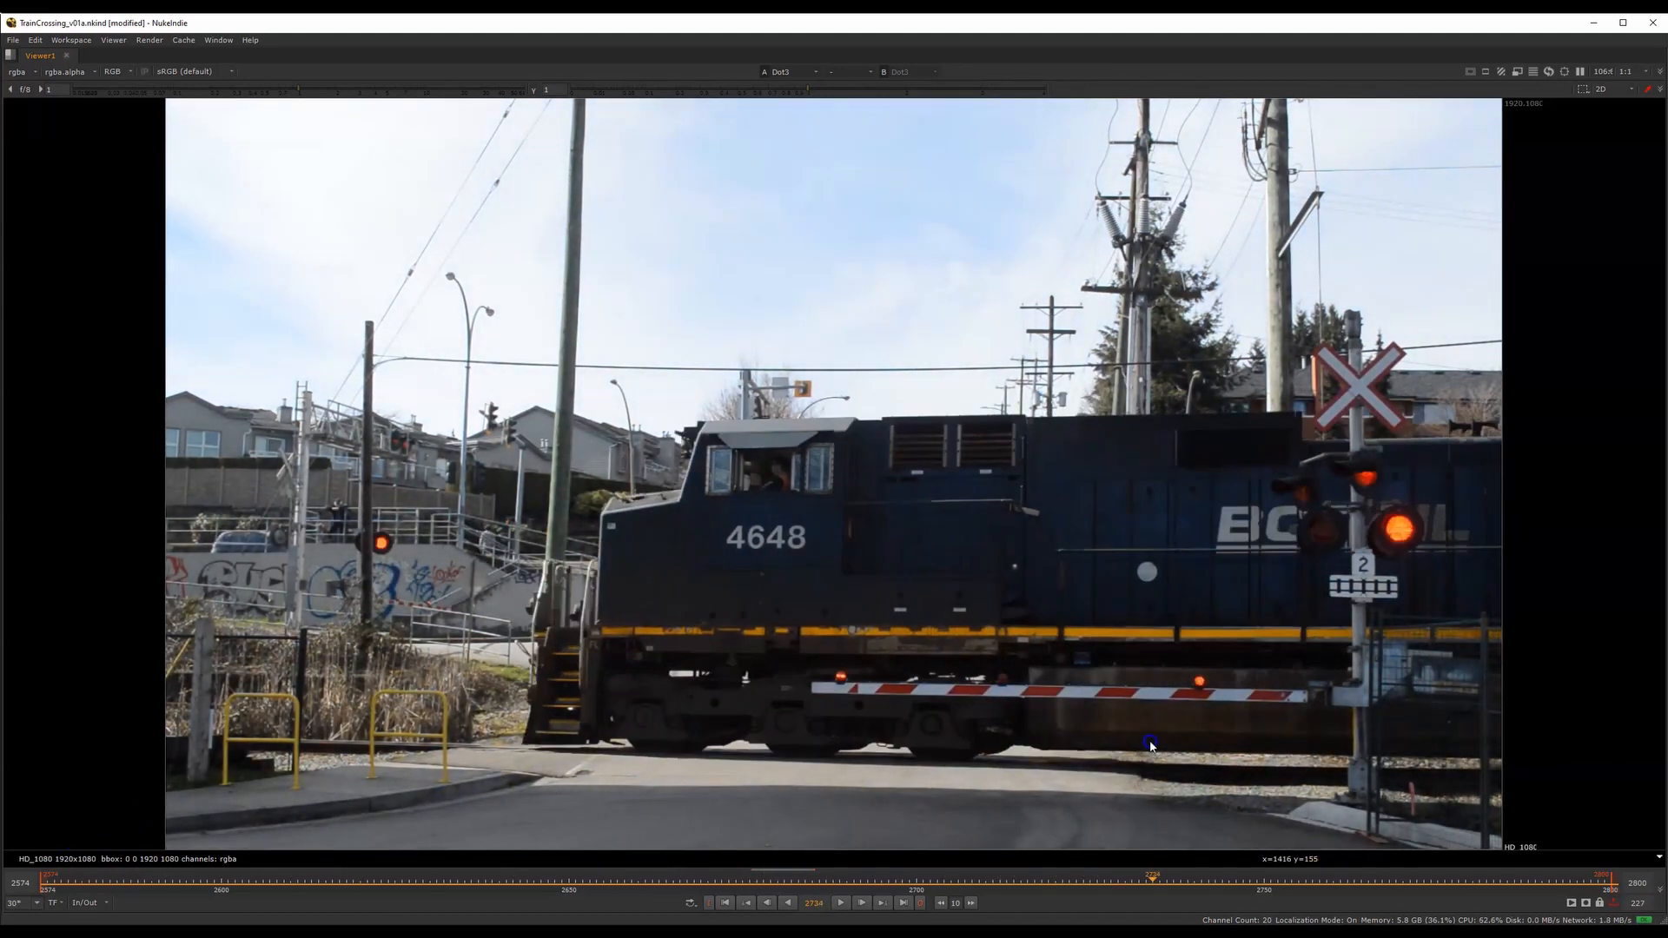
Restore the full workspace layout and display the FrameHold4 node beside Read4 with its properties open
key("space")
middle_click_drag(916, 737, 656, 733)
middle_click_drag(863, 809, 693, 712)
scroll(762, 789, "up", 4)
left_click(592, 829)
left_click(772, 825)
key("1")
double_click(763, 821)
Display Merge10's output, framed on the crossing sign, and scrub the shot to check the patched gate area
middle_click_drag(679, 817, 864, 808)
middle_click_drag(921, 278, 871, 409)
scroll(914, 343, "up", 5)
left_click(775, 819)
key("1")
scroll(871, 409, "up", 2)
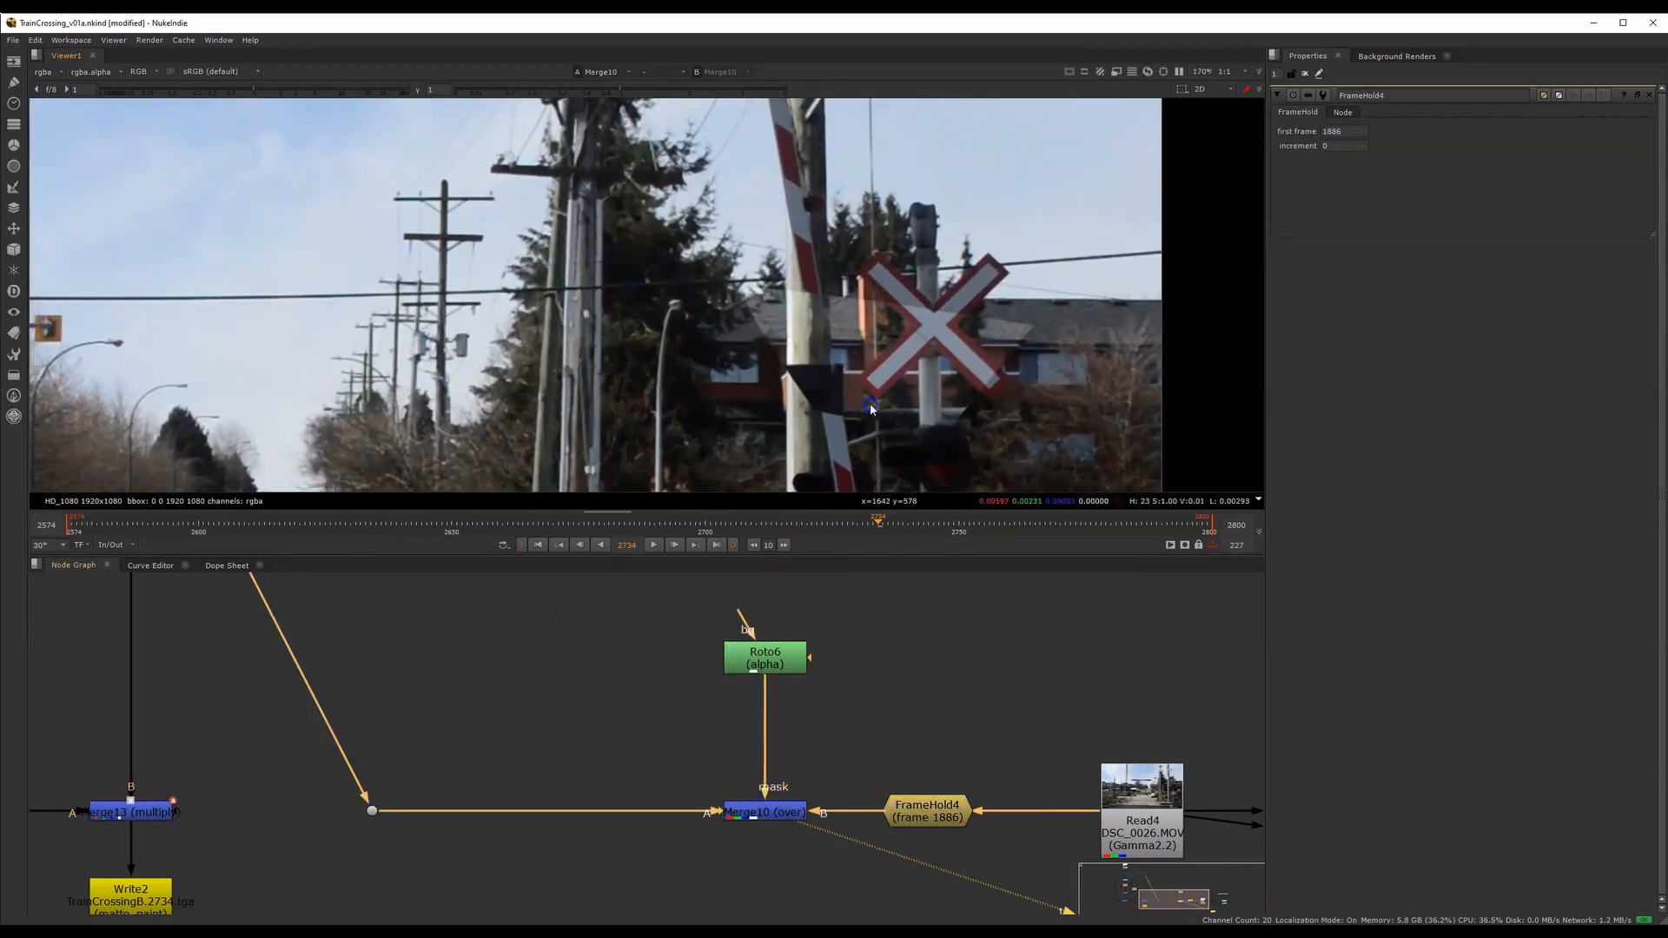
left_click_drag(815, 527, 478, 533)
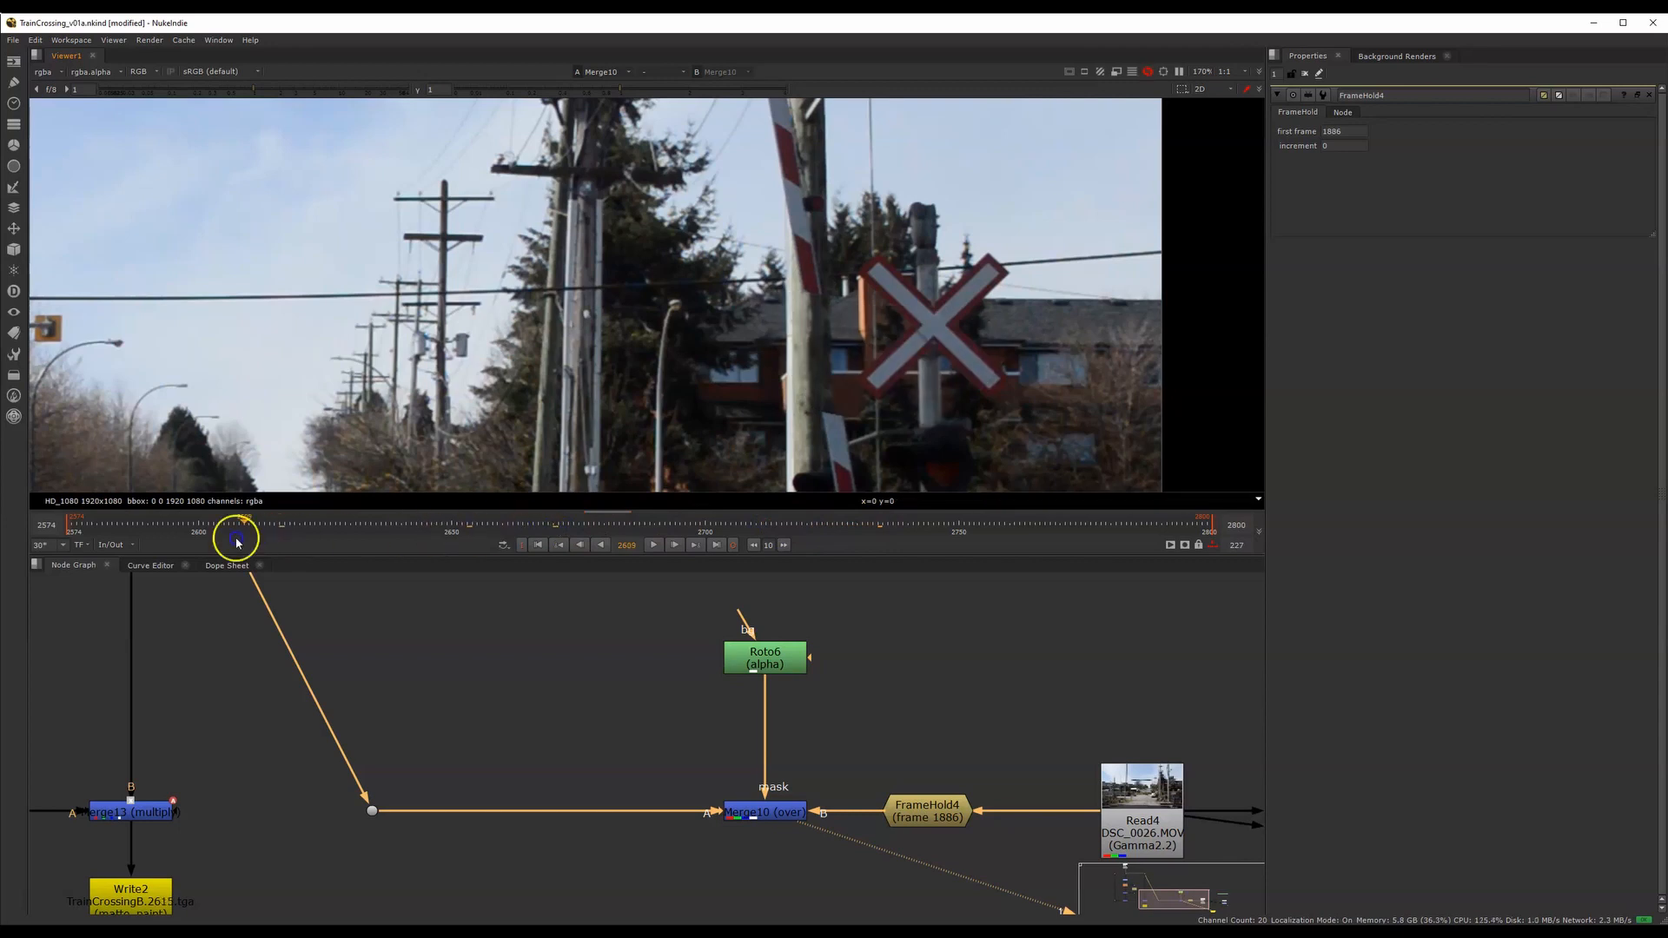
left_click_drag(497, 516, 868, 477)
left_click_drag(1037, 462, 1145, 462)
Display CurveTool4 from the CurveTool Test backdrop, go to frame 2589 and open its intensity data
middle_click_drag(775, 731, 860, 744)
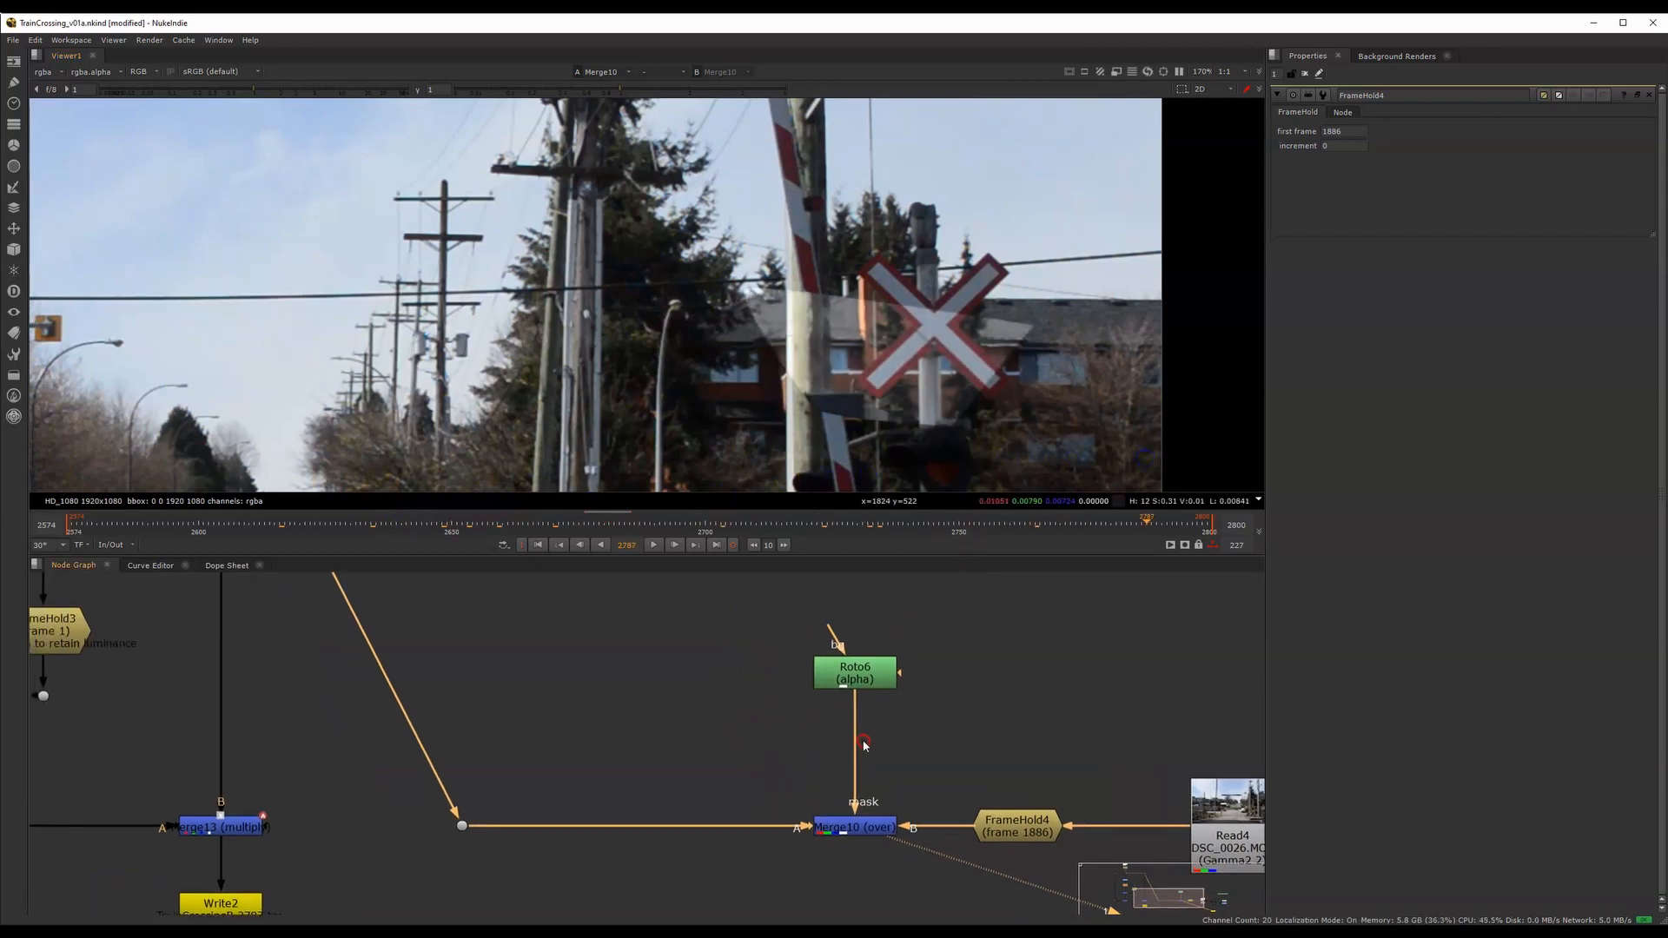
scroll(860, 744, "down", 5)
middle_click_drag(518, 689, 734, 706)
middle_click_drag(963, 726, 487, 671)
middle_click_drag(951, 808, 848, 743)
scroll(848, 735, "up", 5)
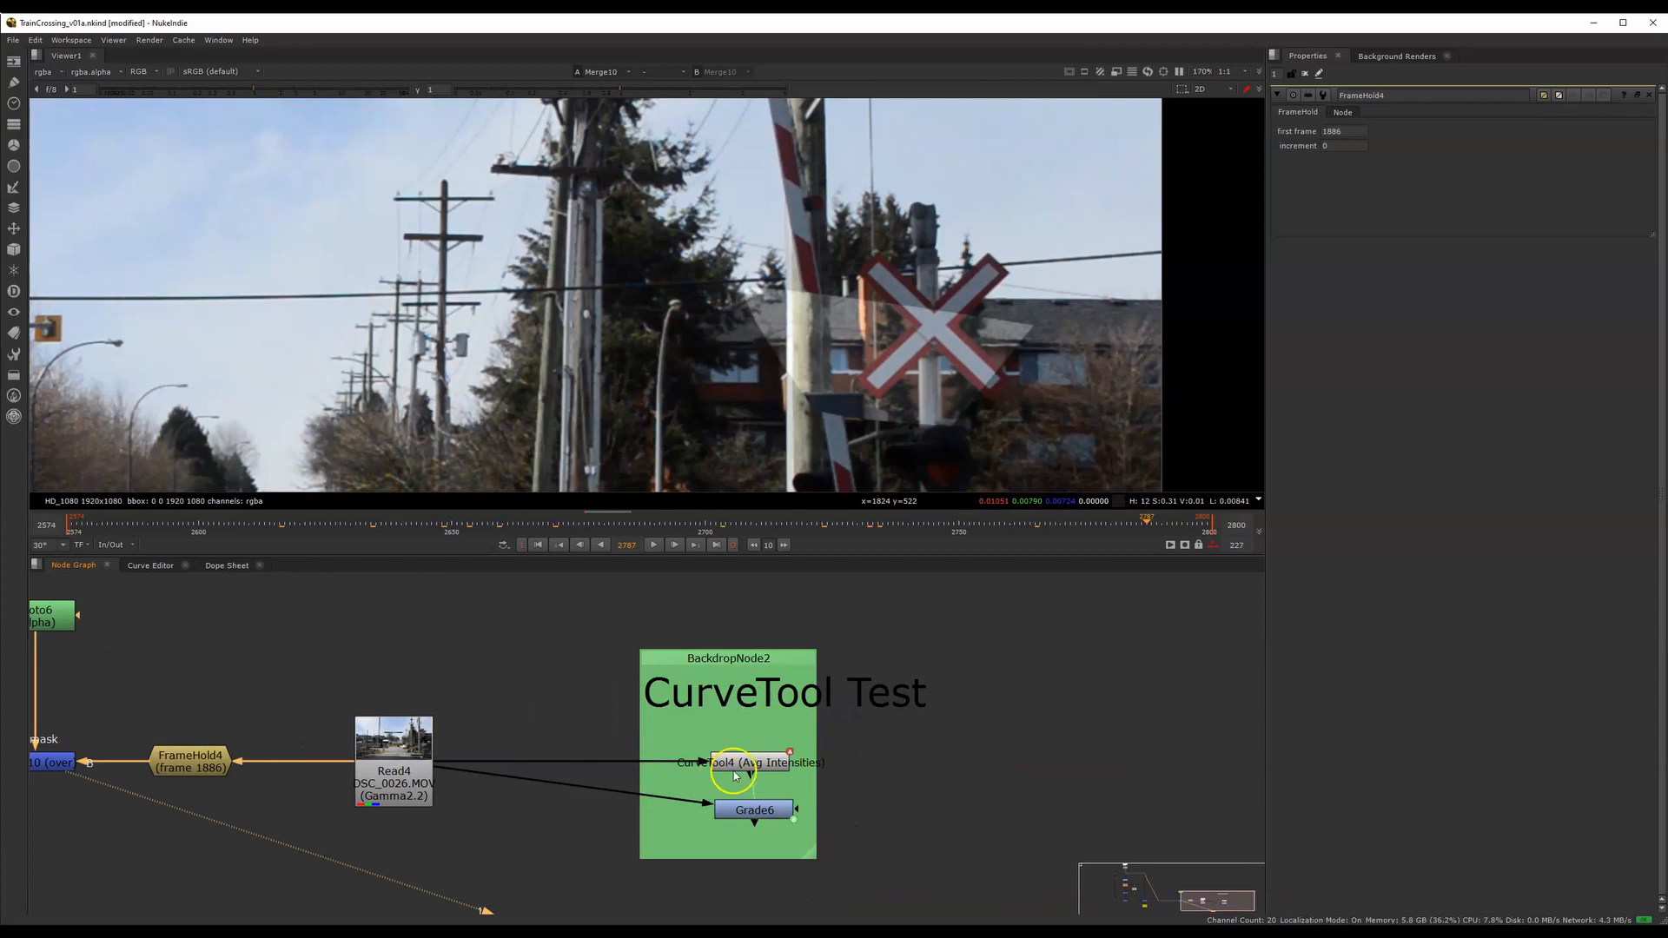
double_click(769, 765)
key("1")
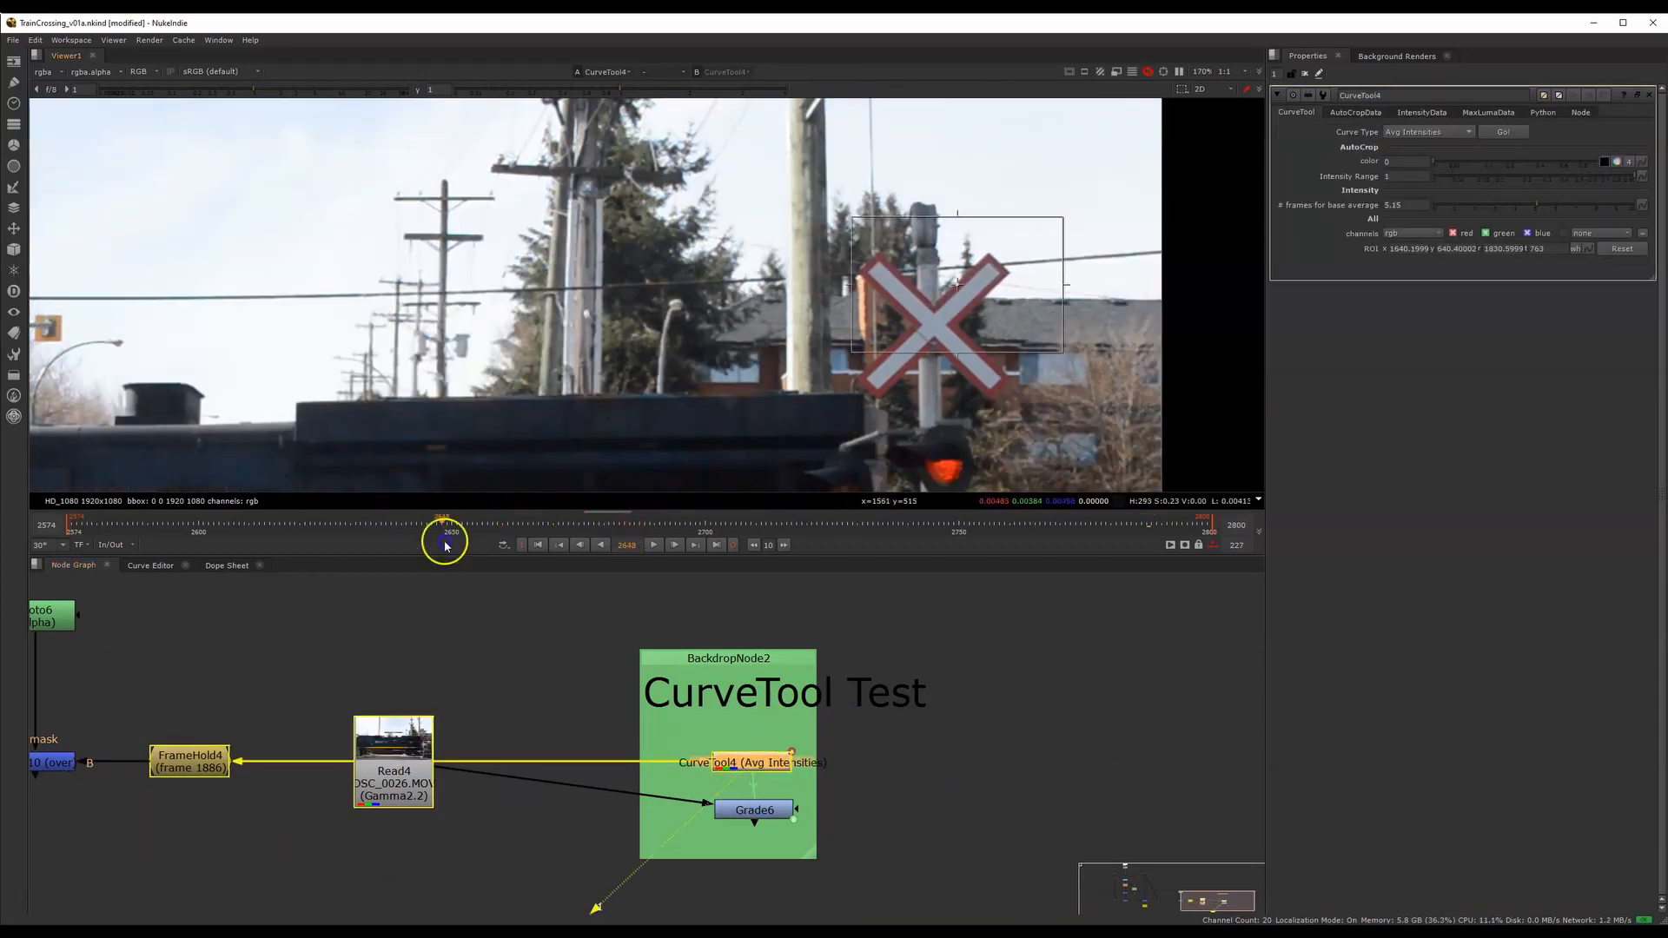
left_click(143, 537)
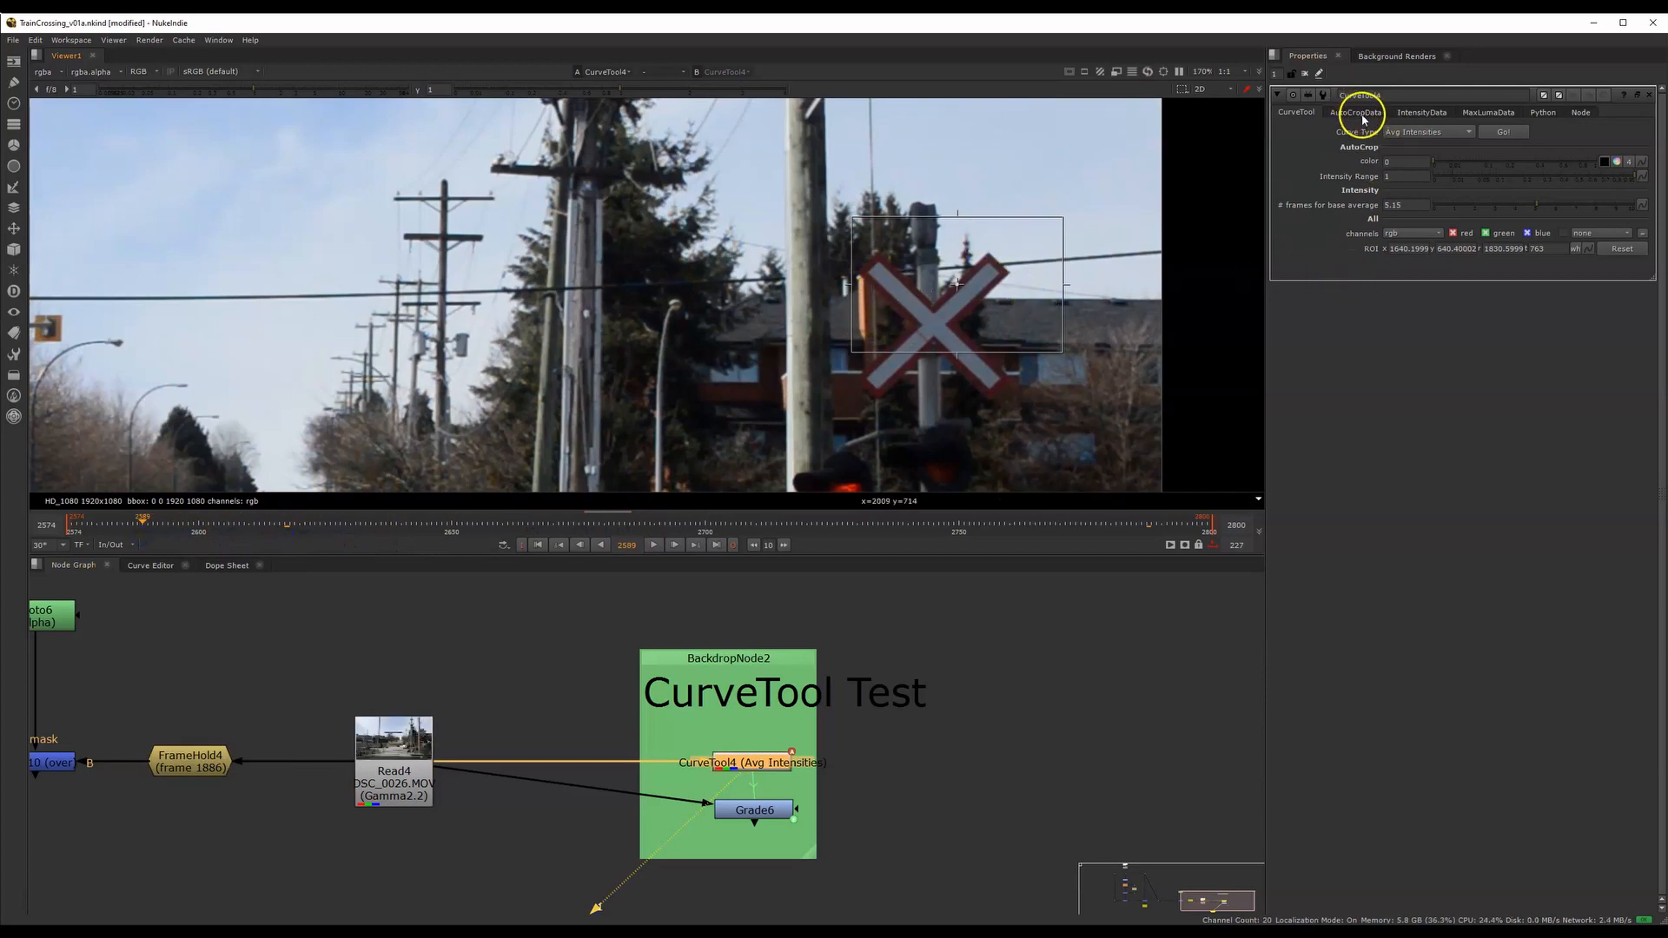
left_click(1426, 113)
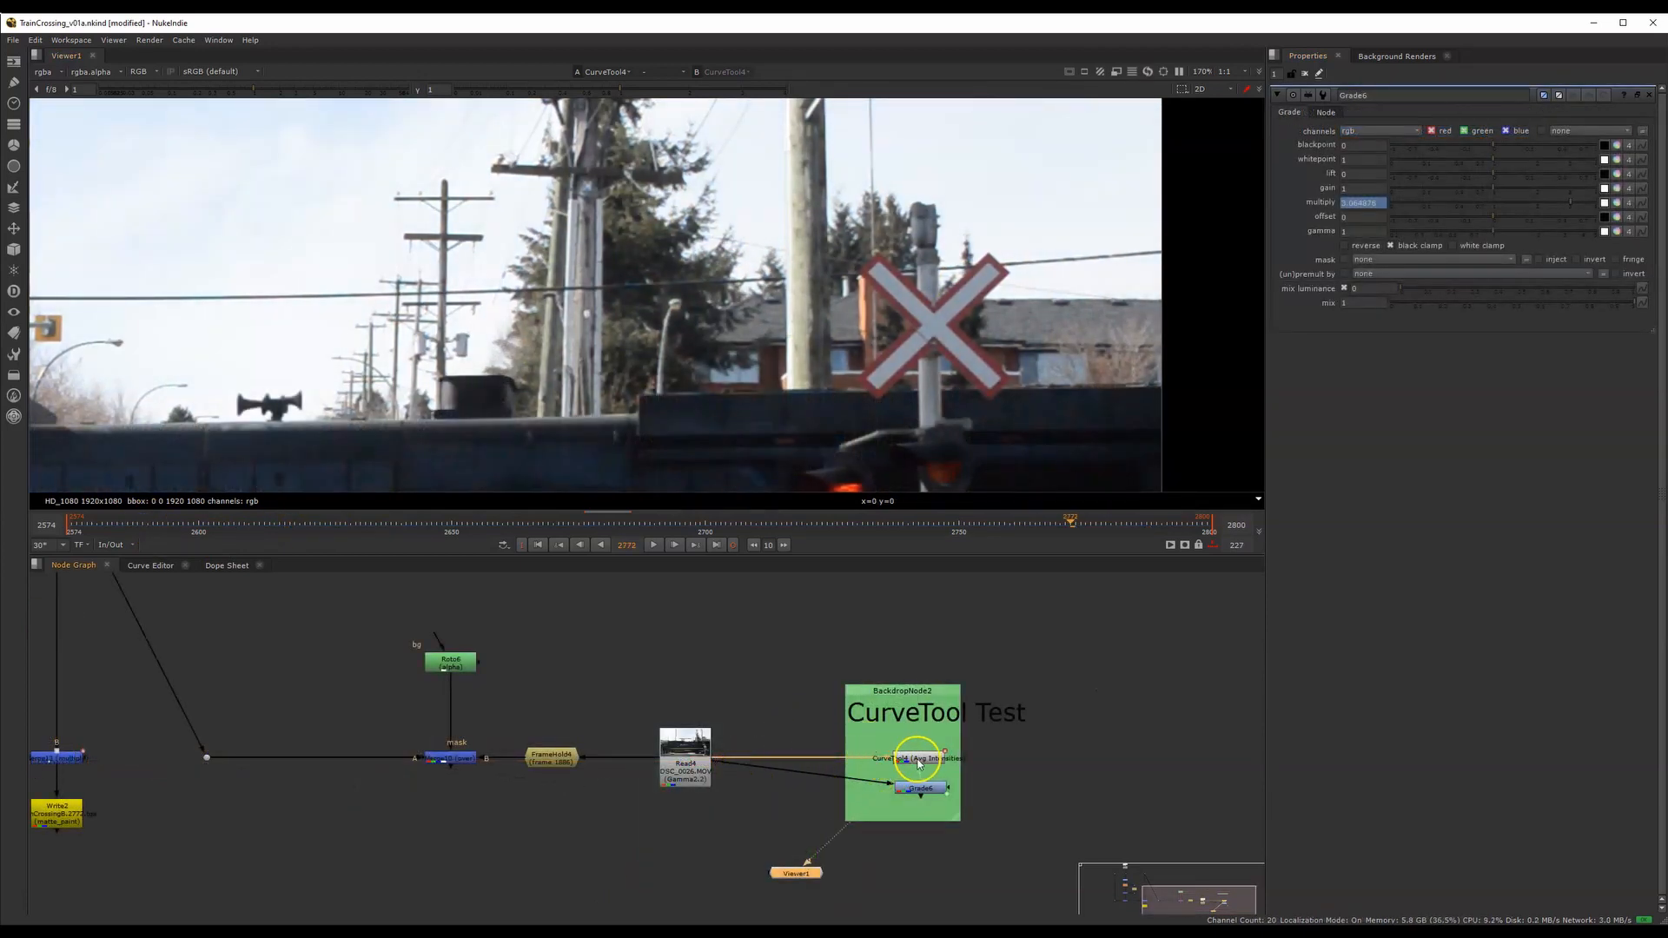
Display the dot beneath the main source Read node and scrub the unprocessed footage to frame 2587
middle_click_drag(589, 756, 911, 784)
middle_click_drag(608, 728, 747, 790)
middle_click_drag(641, 667, 760, 731)
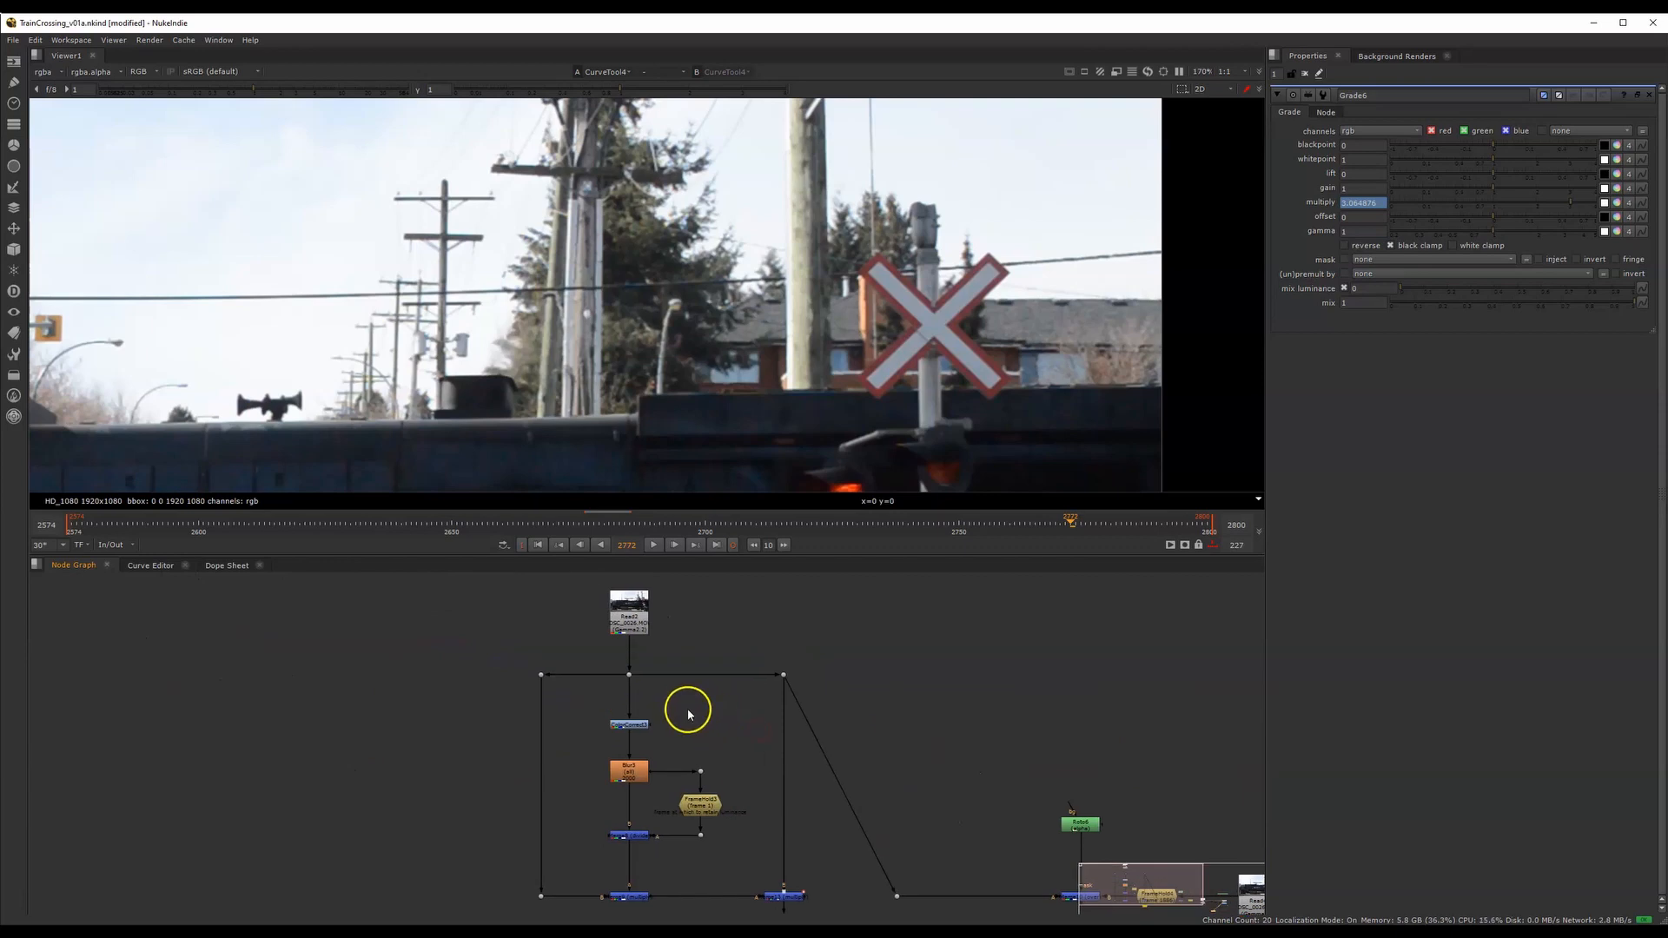
scroll(633, 682, "up", 3)
left_click_drag(592, 655, 666, 698)
key("1")
middle_click_drag(674, 837, 698, 726)
middle_click_drag(702, 411, 851, 408)
scroll(843, 409, "down", 2)
left_click_drag(756, 519, 145, 542)
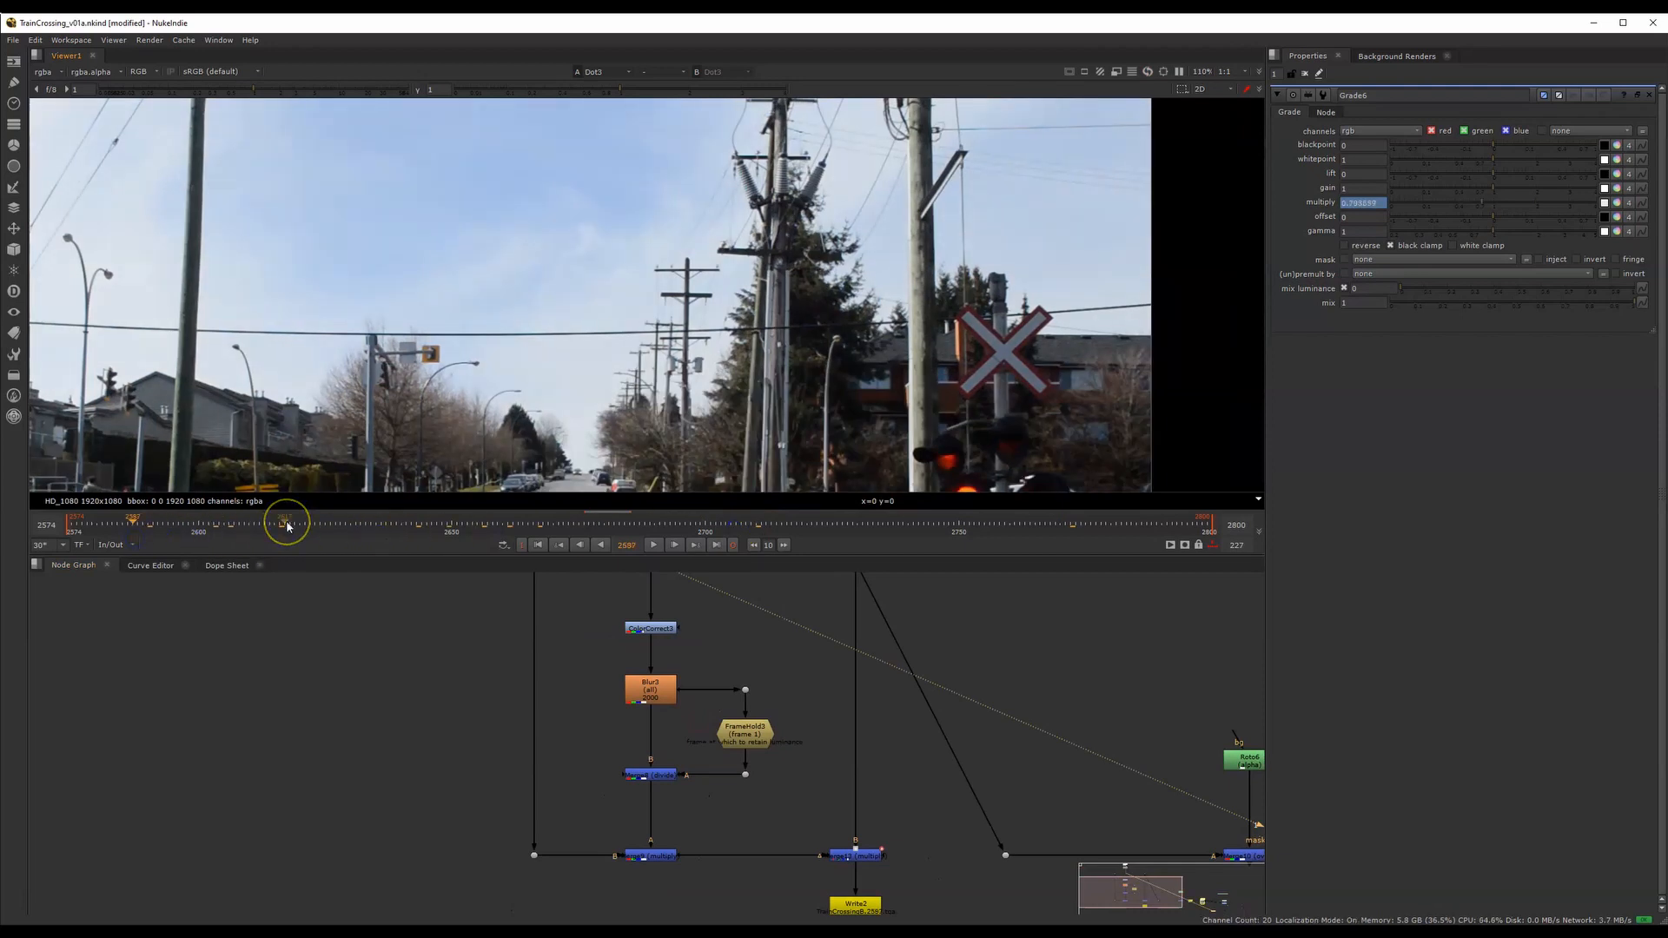
Display Merge8's output, open its properties and review the list of merge operations, keeping divide
middle_click_drag(686, 718, 752, 696)
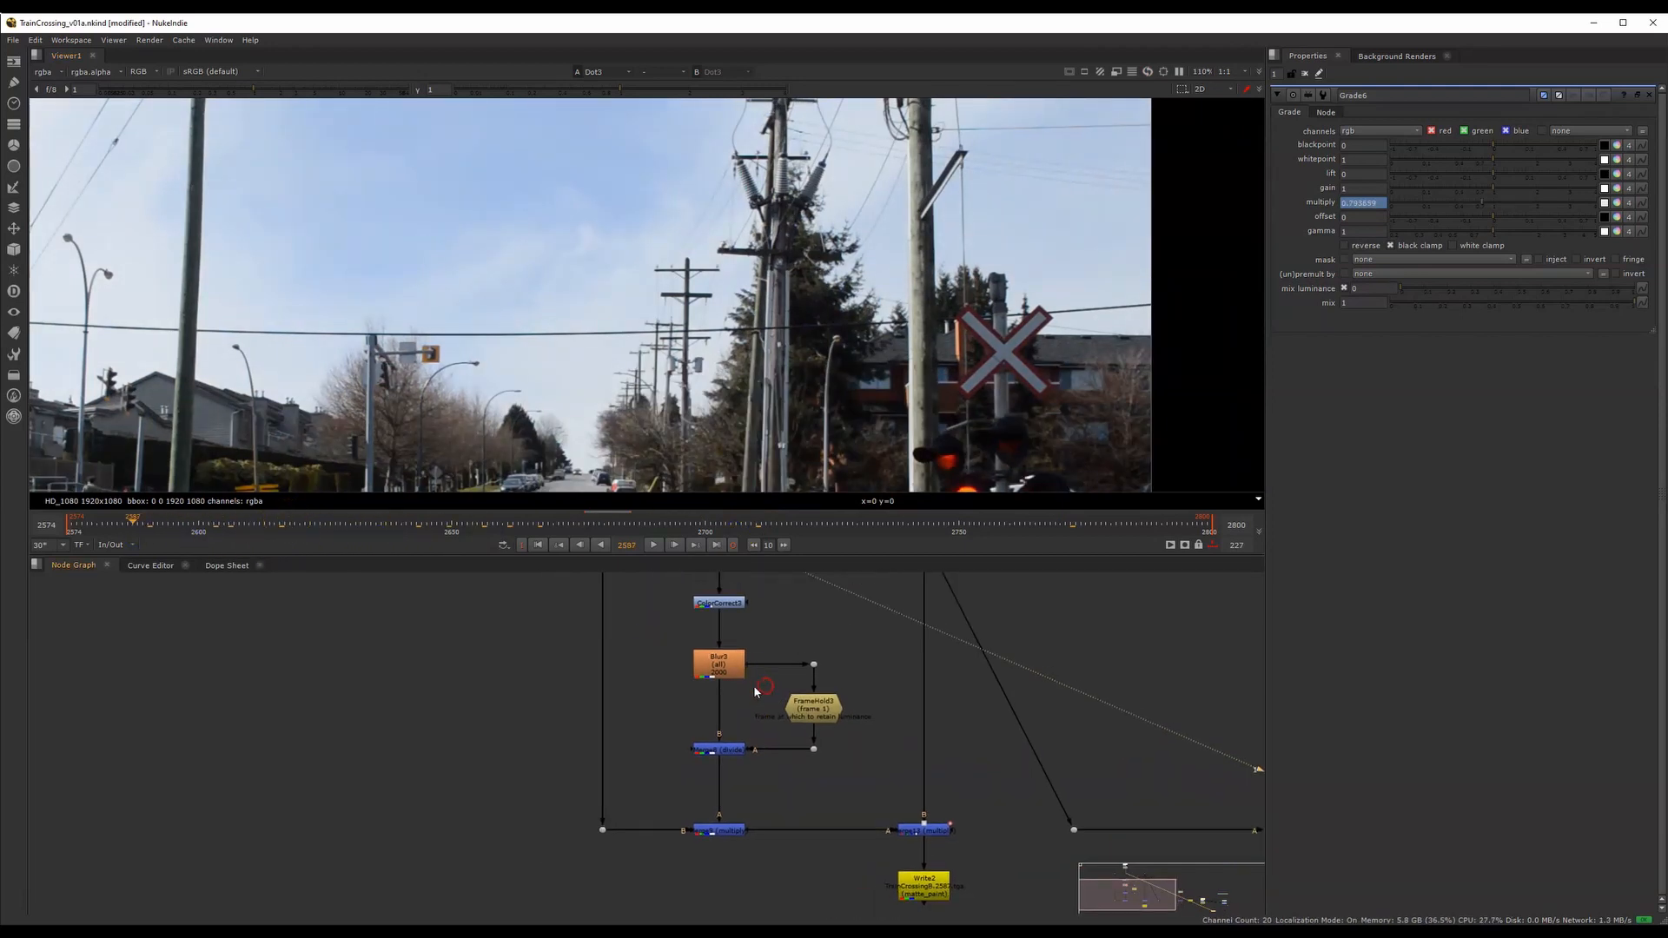
scroll(752, 722, "up", 2)
left_click(718, 748)
key("1")
double_click(720, 745)
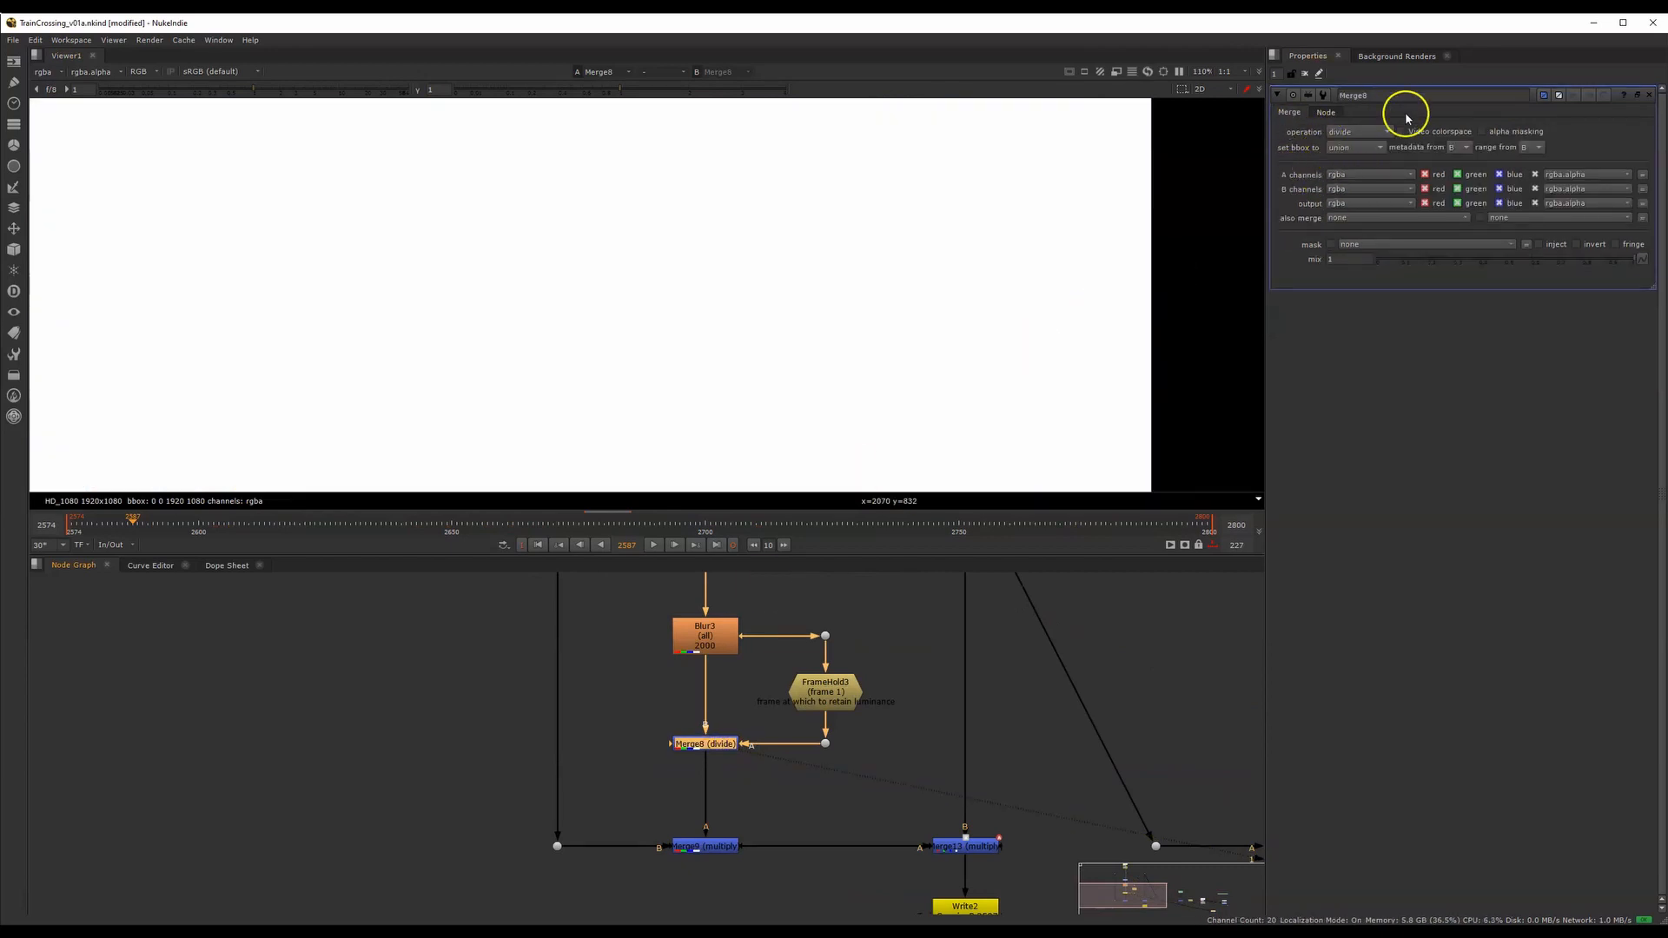
left_click(1359, 135)
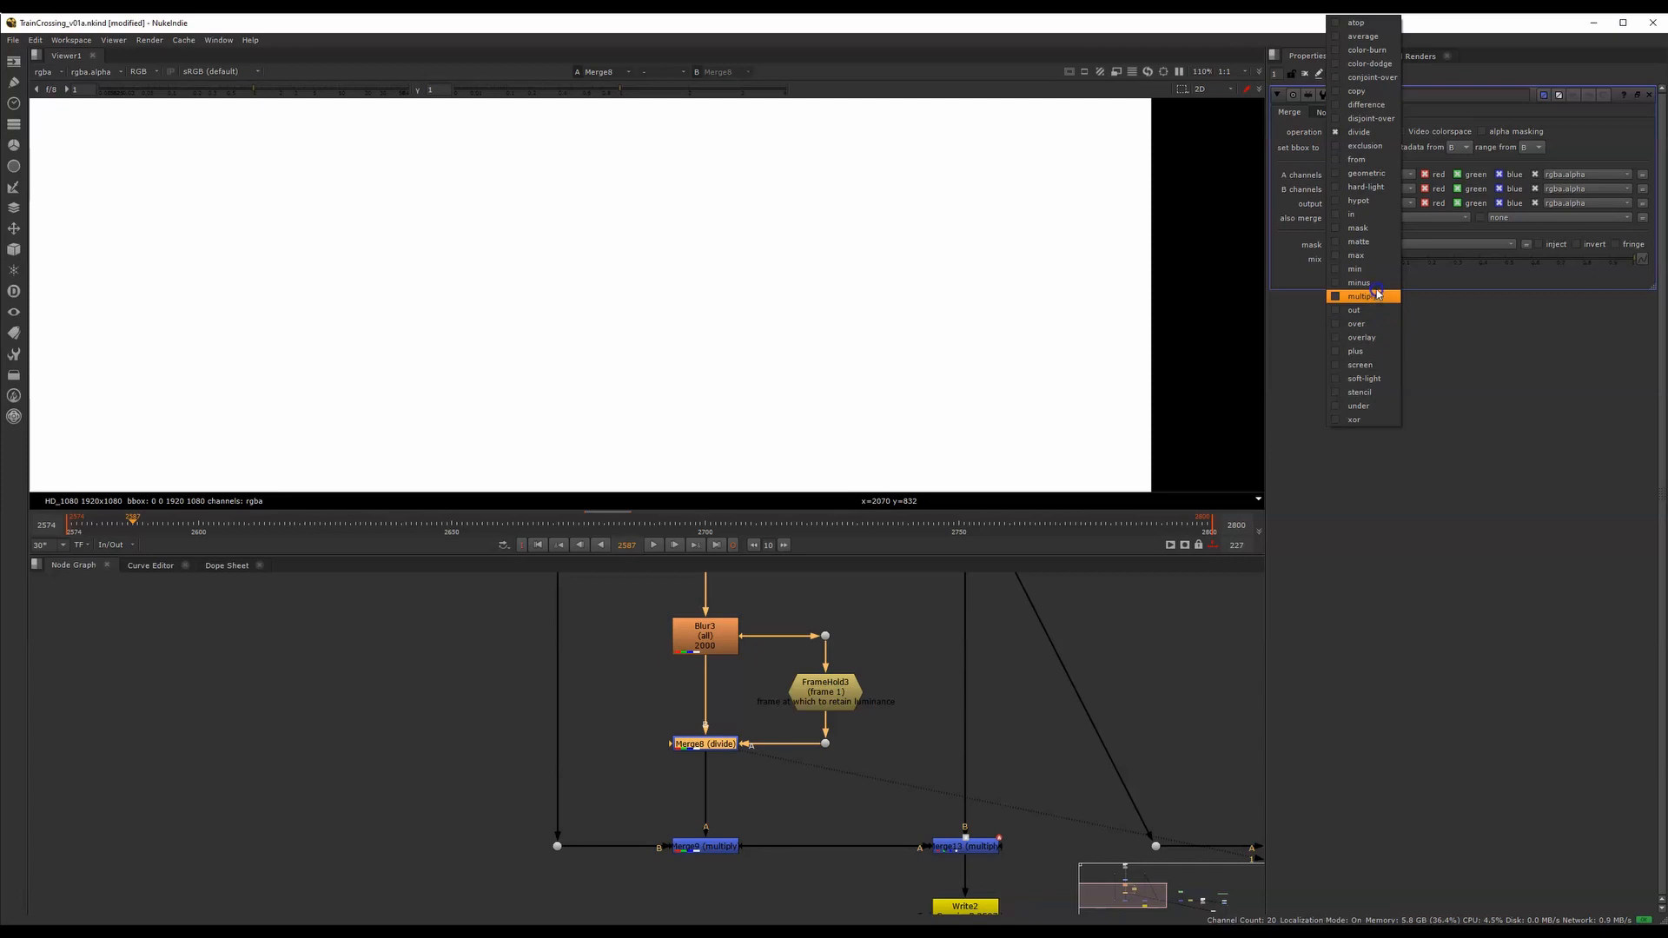
left_click(1457, 306)
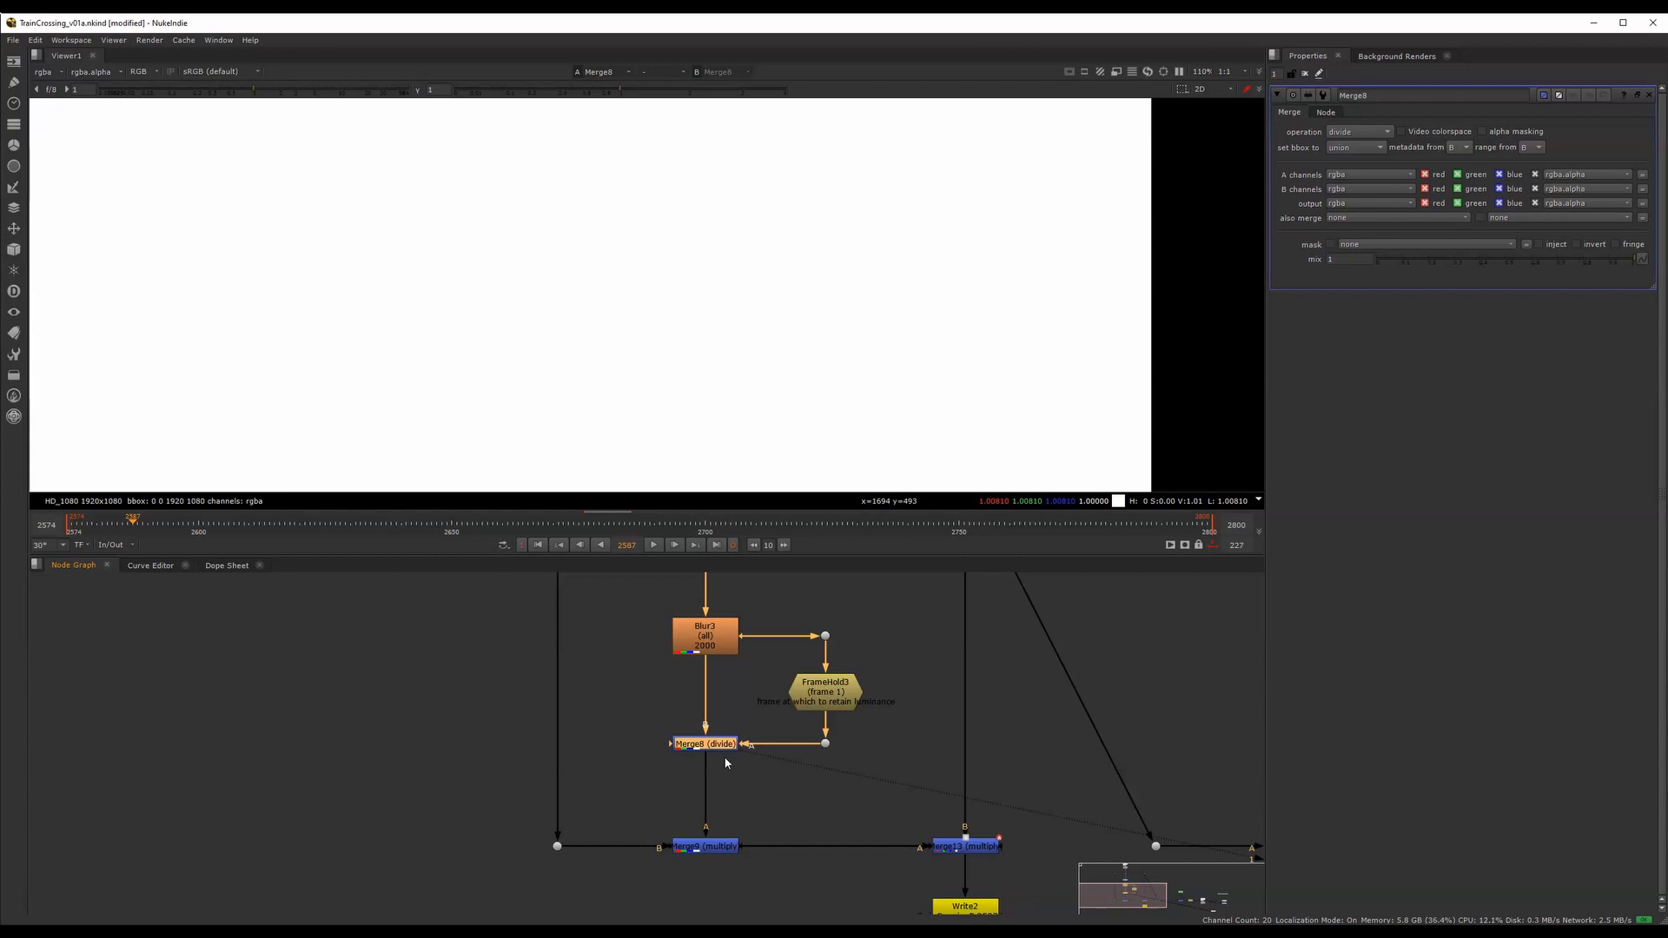
Fit the image in the viewer and display Blur3 with its properties open
scroll(603, 647, "up", 1)
key("f")
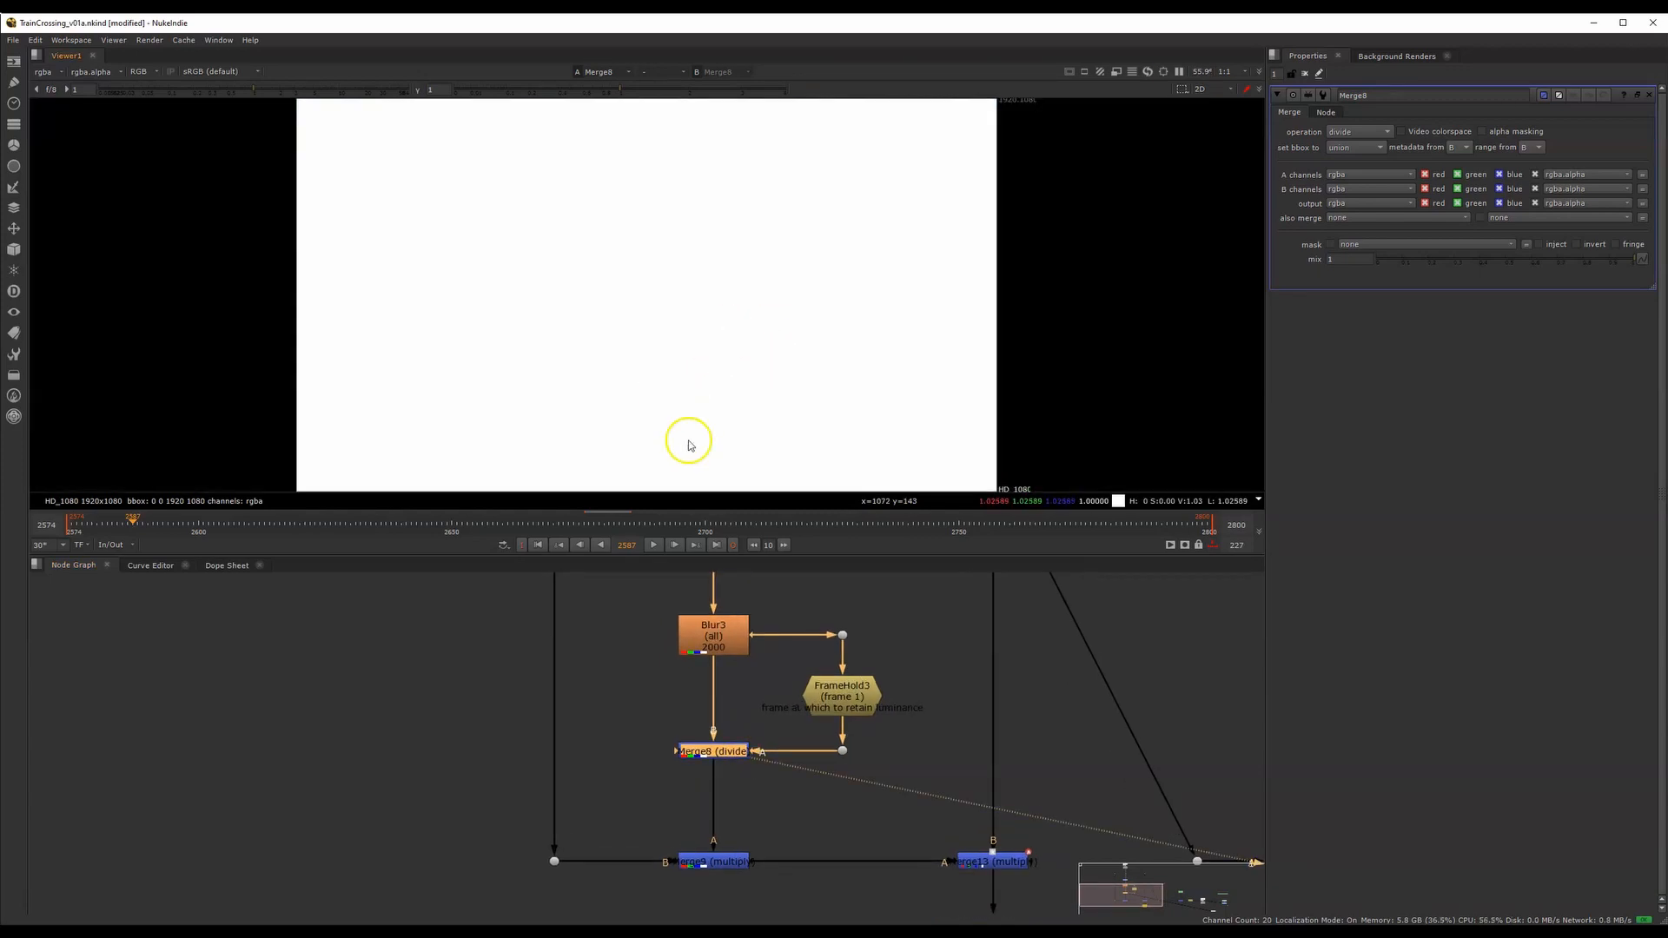
left_click(712, 642)
key("1")
double_click(713, 639)
Display the ColorCorrect3 node above the blur and open its properties to examine the desaturation
middle_click_drag(710, 632, 737, 797)
left_click_drag(721, 608, 763, 644)
key("1")
left_click(755, 724)
key("1")
double_click(756, 724)
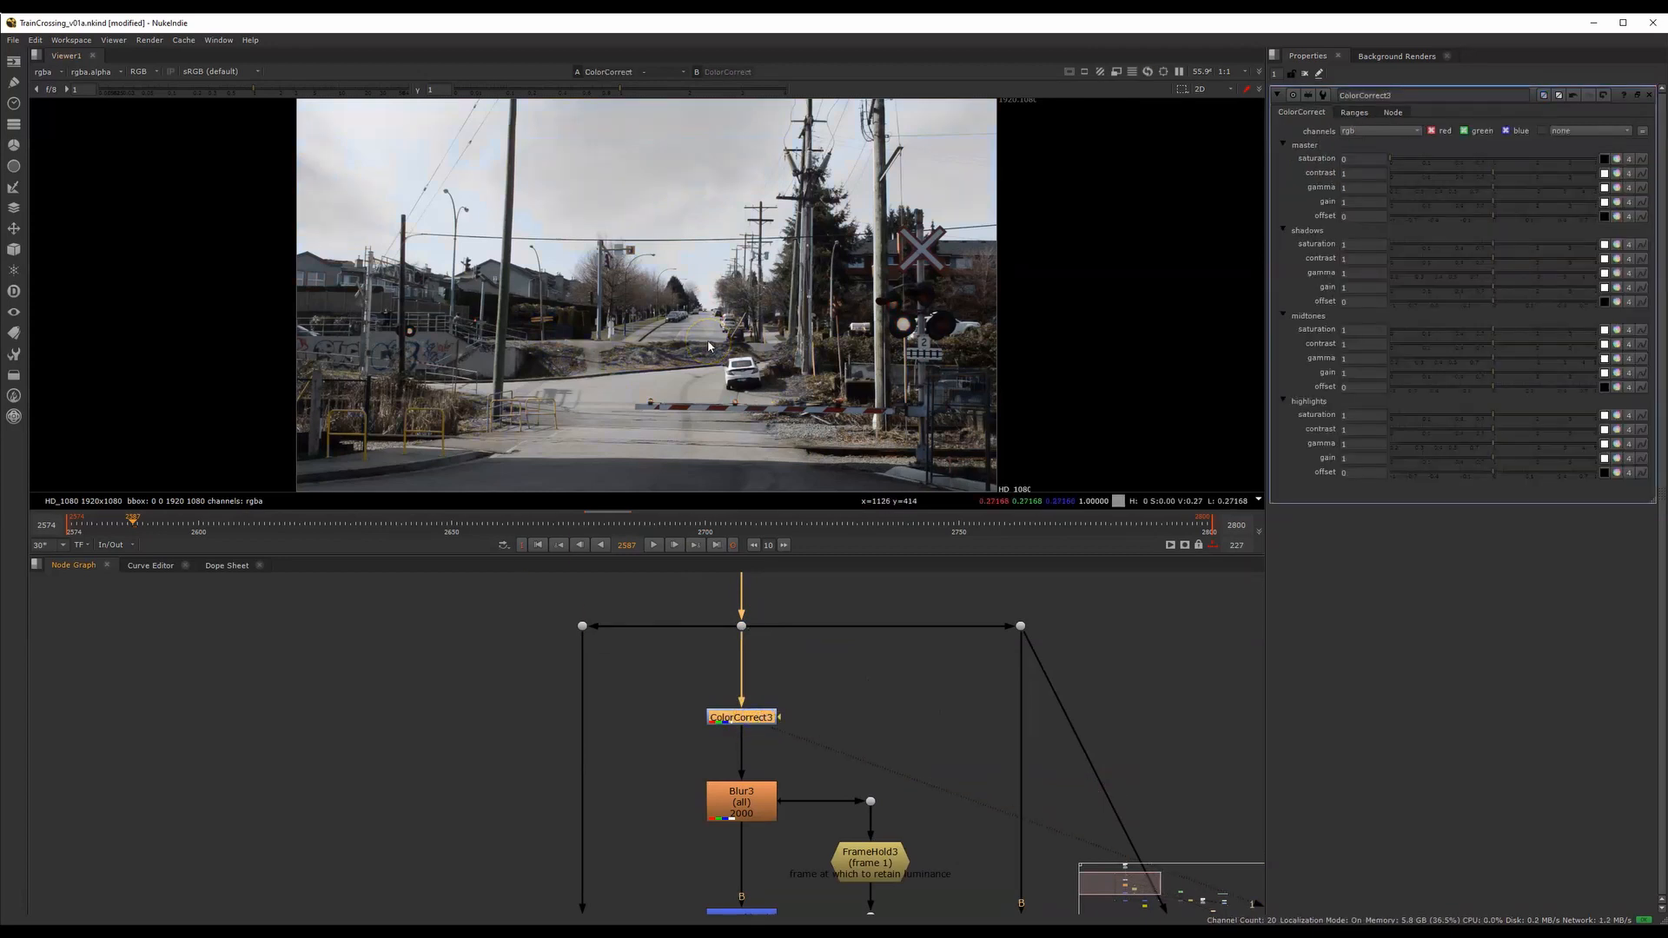
Display Blur3 with its properties open and scrub to frame 2788 to examine the overall luminance change
middle_click_drag(758, 719, 769, 634)
left_click(755, 715)
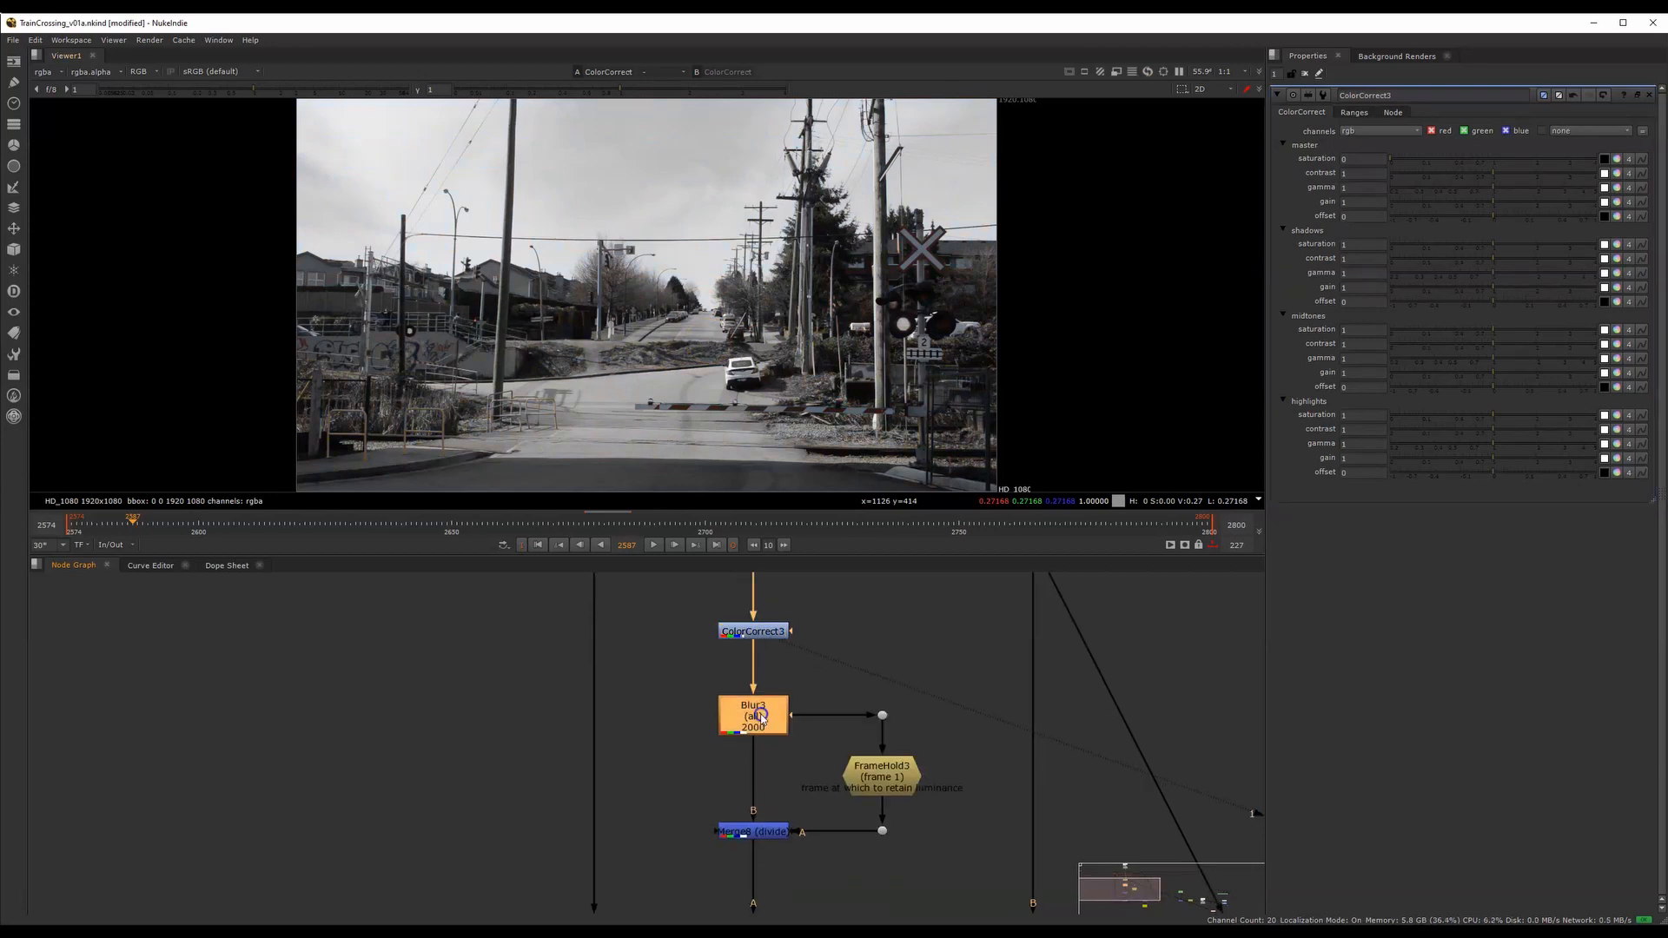
key("1")
double_click(756, 714)
left_click_drag(168, 524, 901, 483)
left_click_drag(628, 502, 1154, 491)
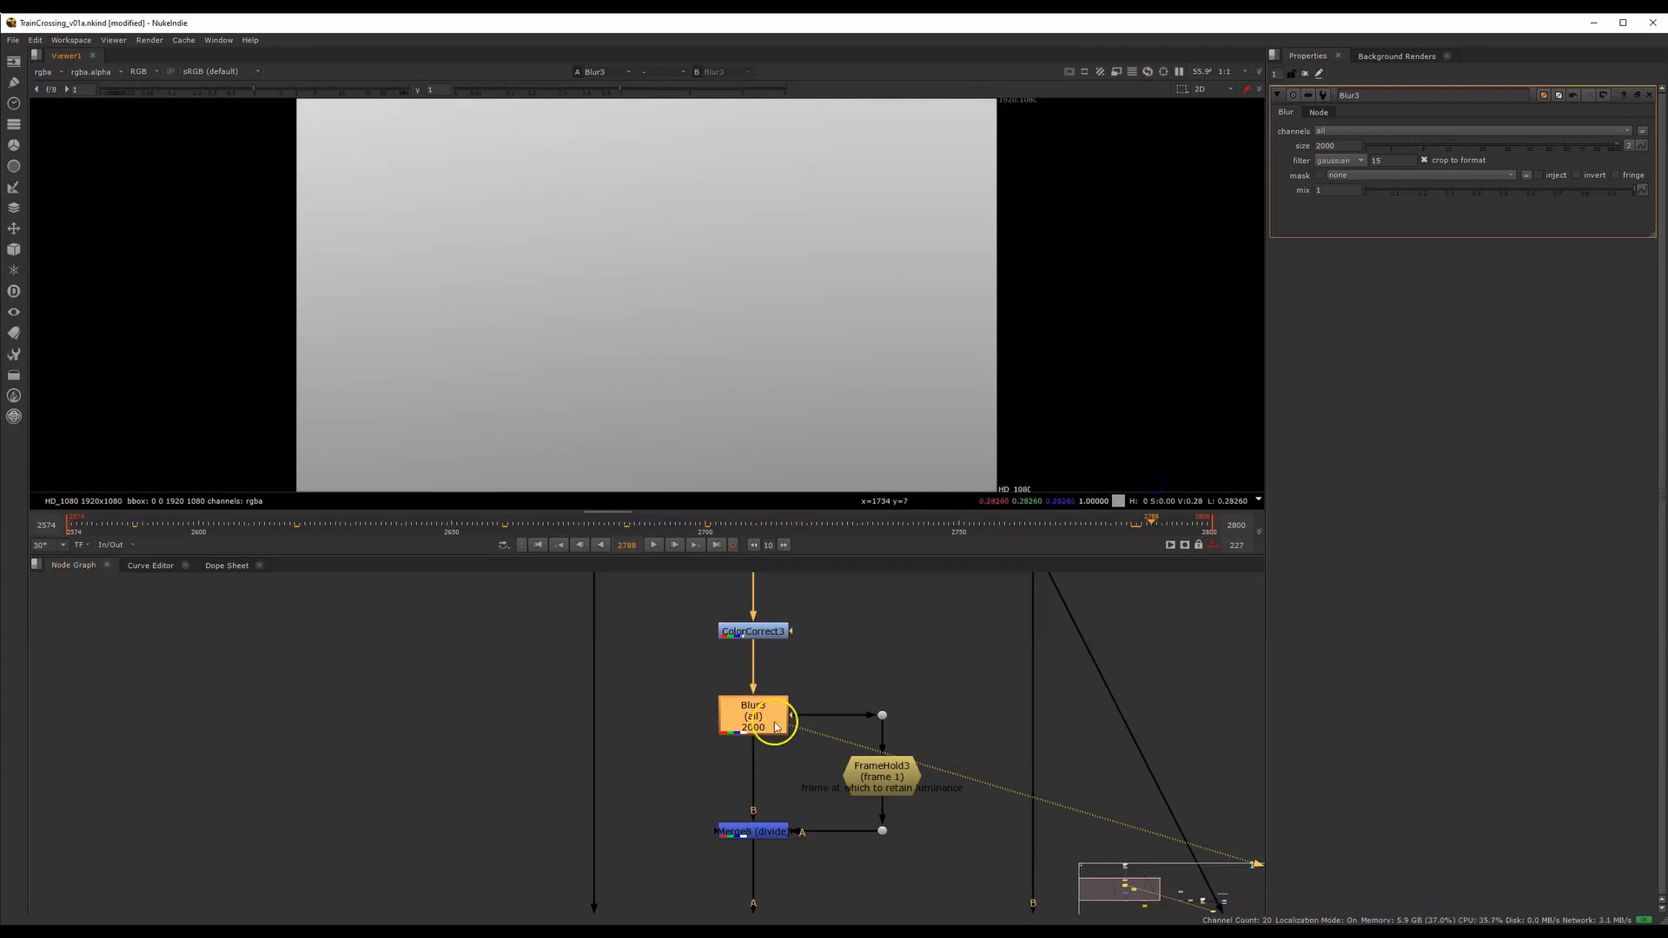
Display FrameHold3 and open its properties to examine the frame held as the luminance reference
middle_click_drag(754, 683, 758, 788)
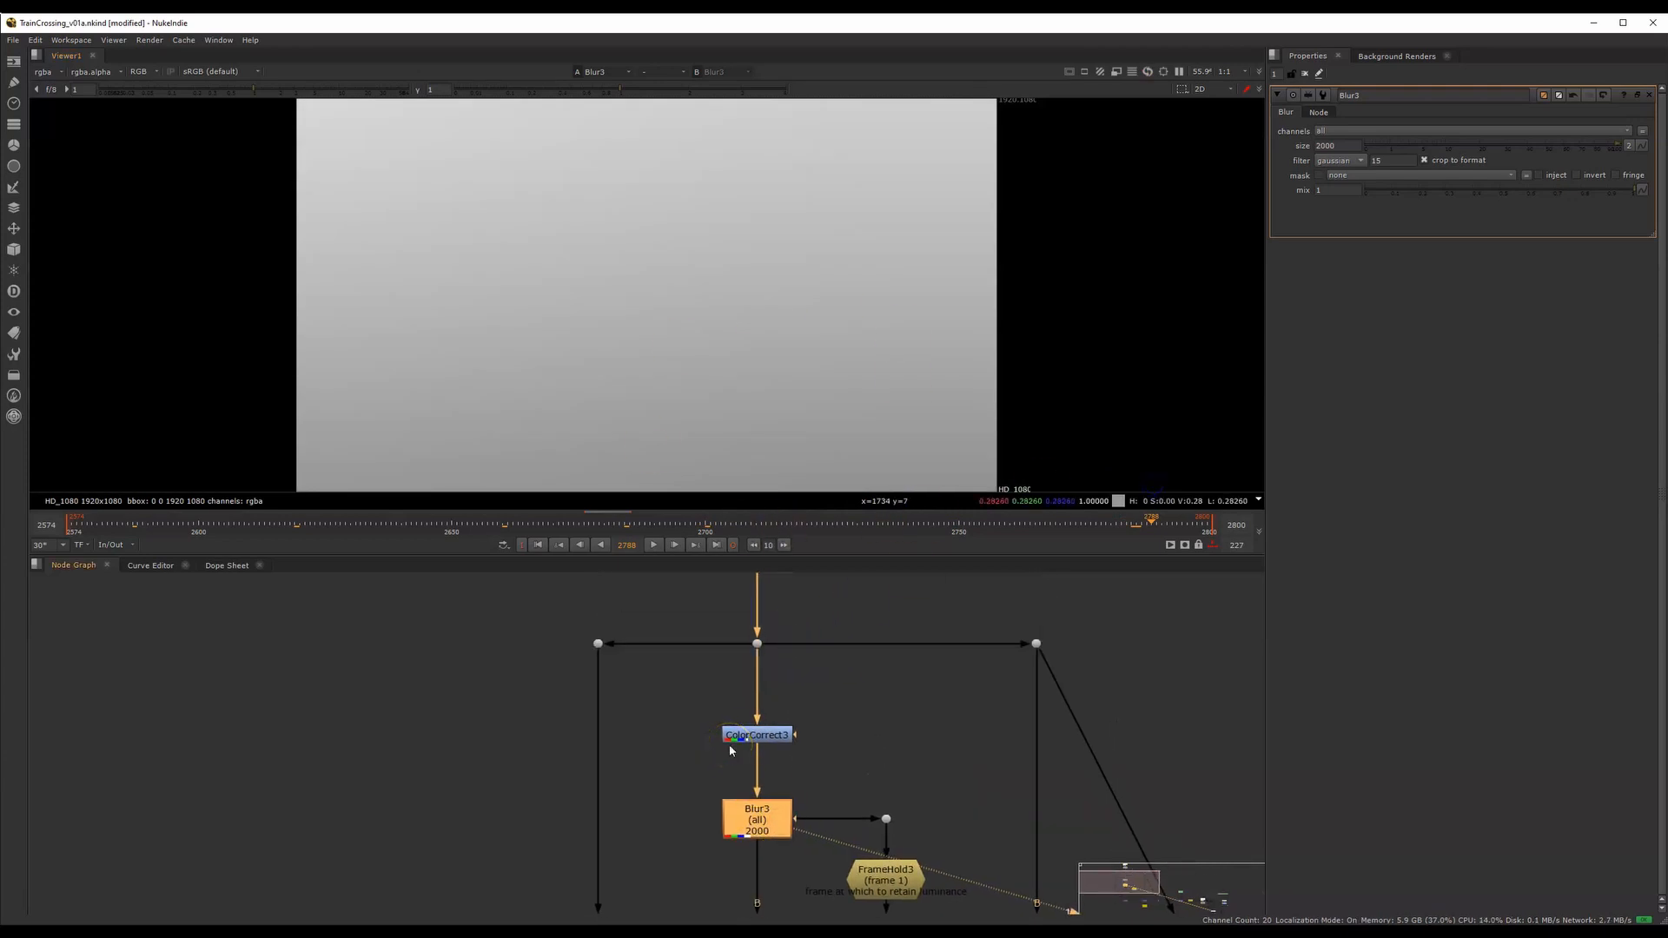
middle_click_drag(833, 806, 808, 674)
left_click(854, 746)
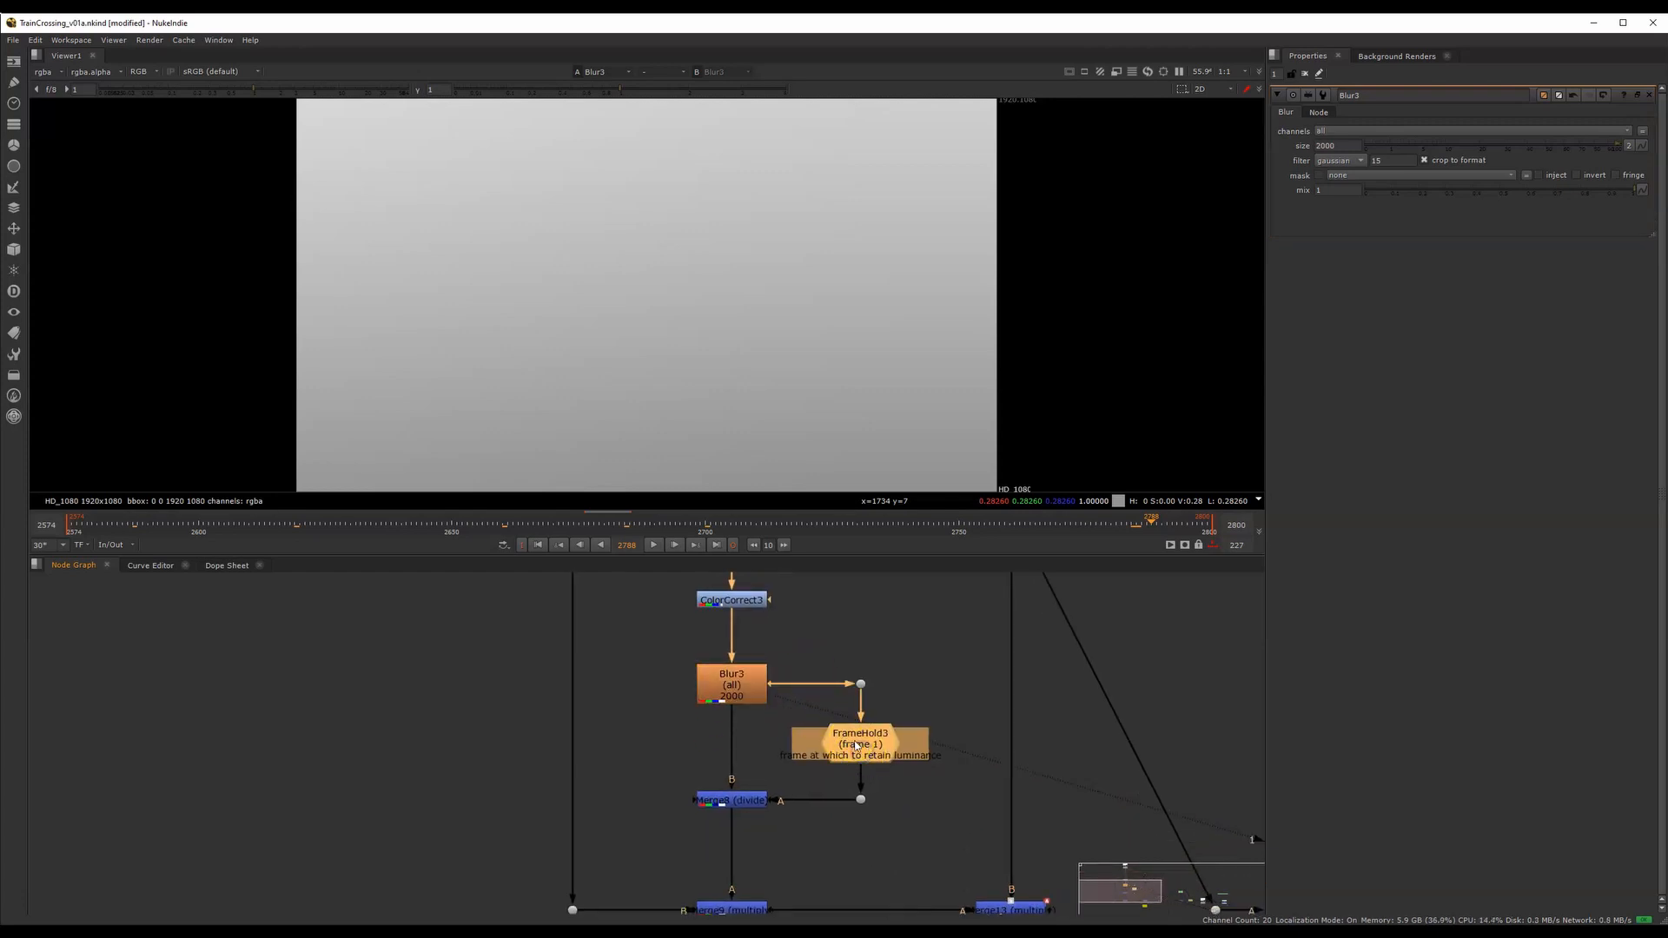
key("1")
double_click(862, 745)
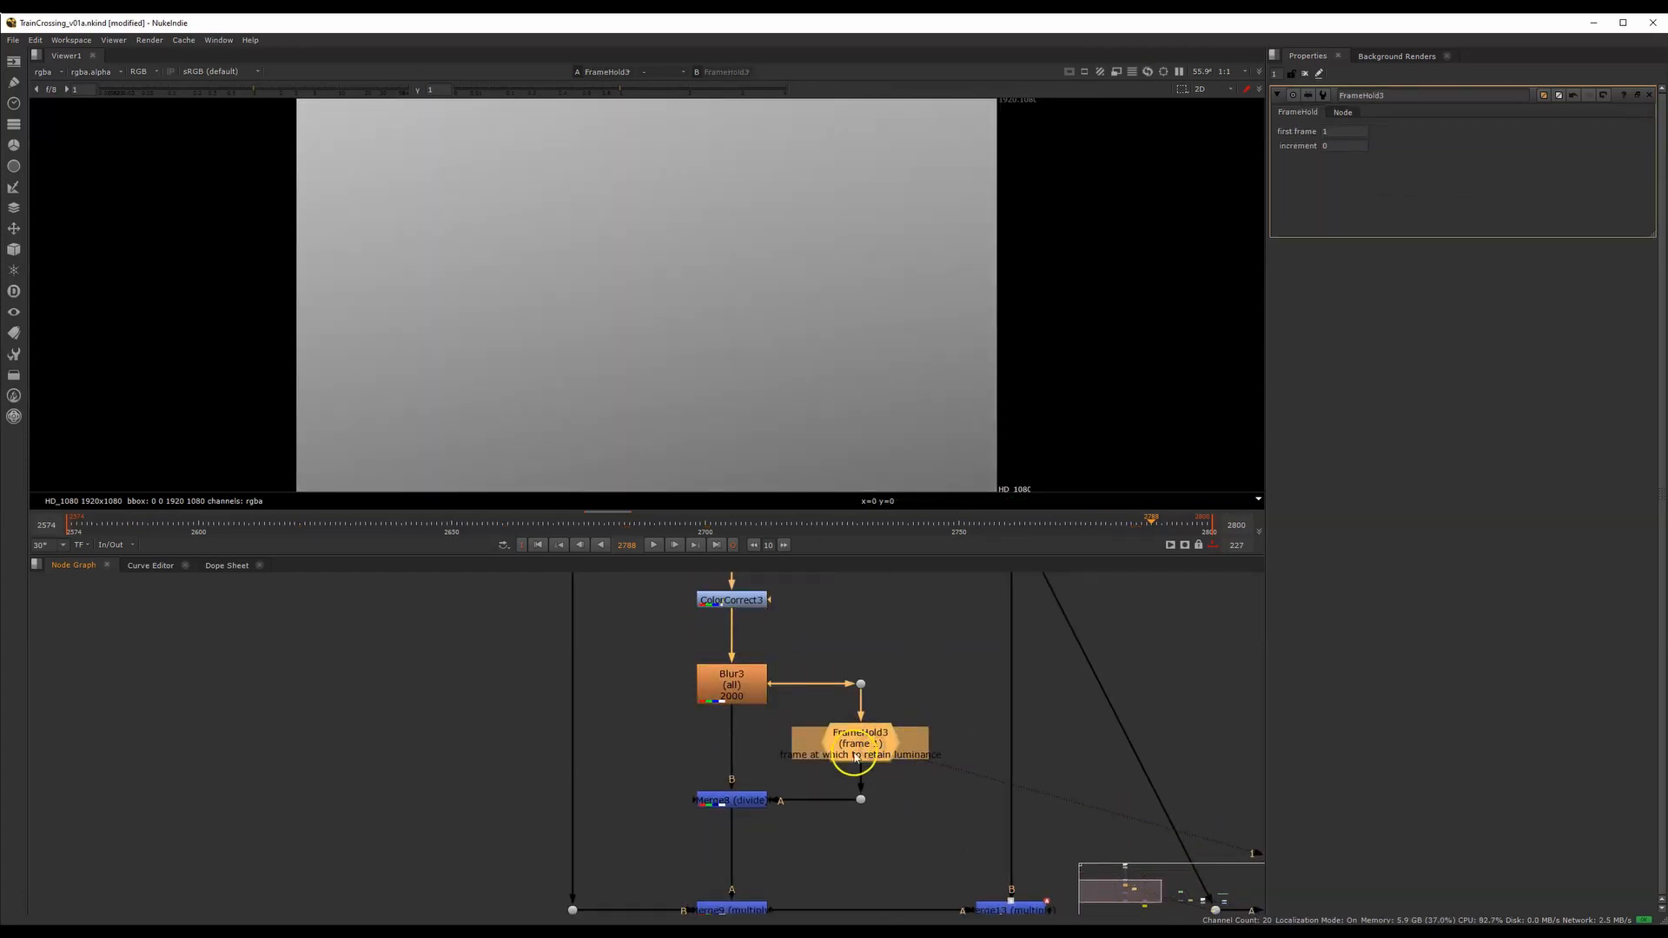
left_click(872, 745)
Display Blur3's output again and go to frame 2791 for comparison with the held frame
left_click_drag(937, 715, 799, 782)
left_click(721, 703)
key("1")
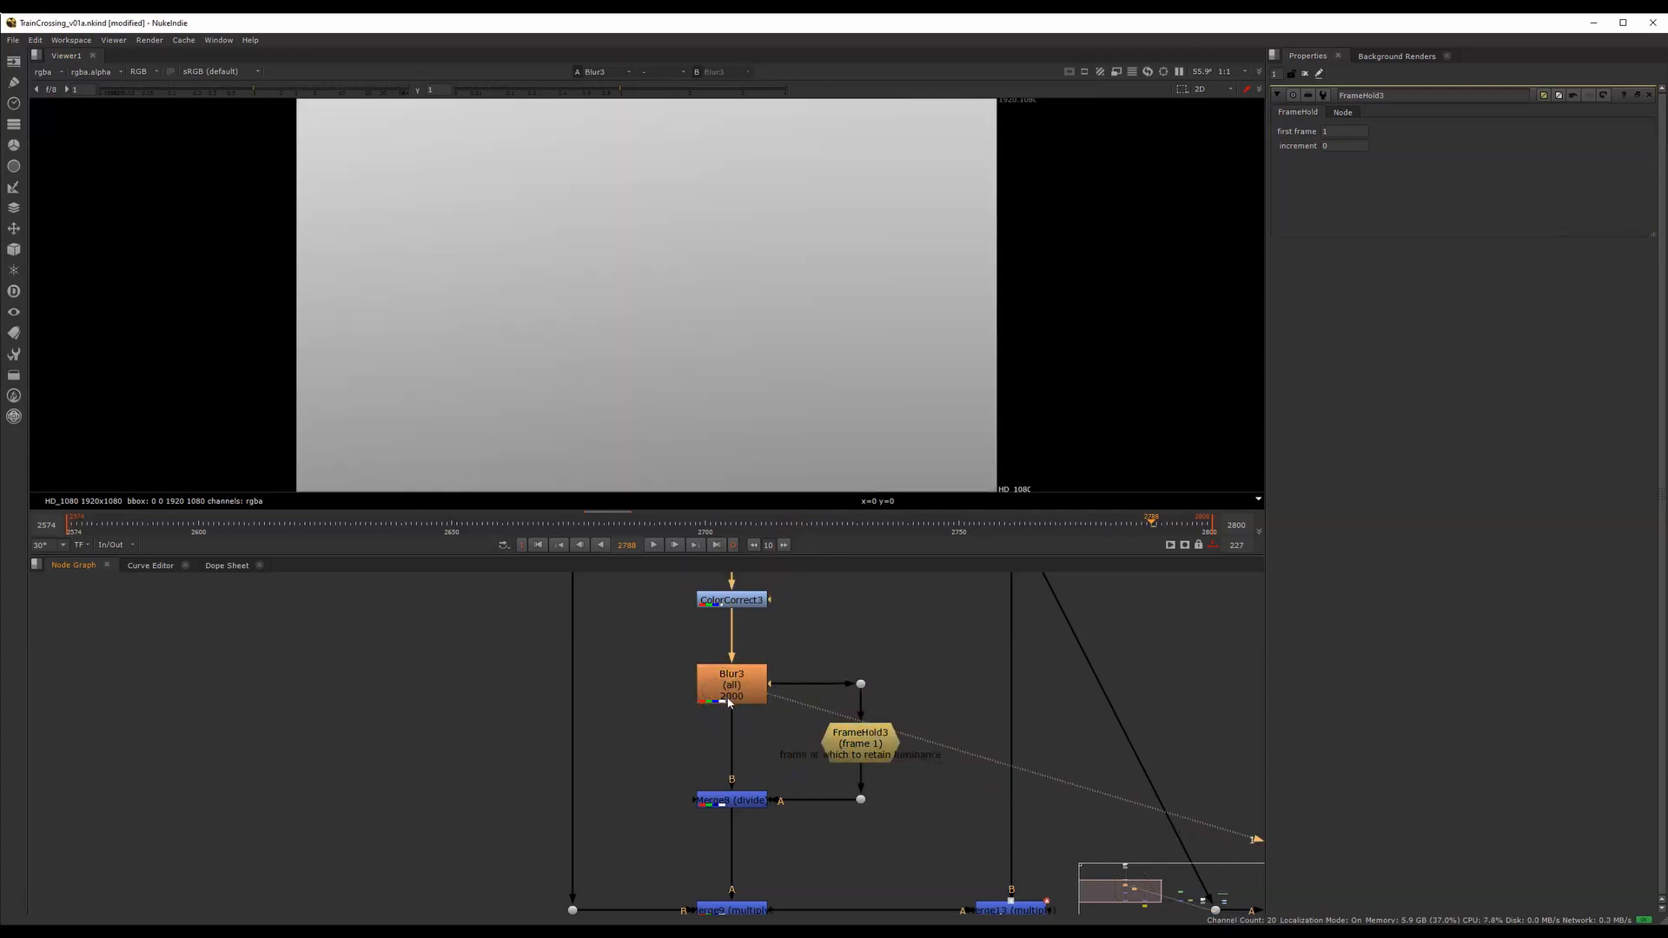
left_click_drag(693, 546, 706, 543)
left_click(1166, 531)
Compare the outputs of Merge8 and FrameHold3, and scrub Merge8's divide result to frame 2603
middle_click_drag(767, 787, 748, 670)
left_click(752, 720)
key("1")
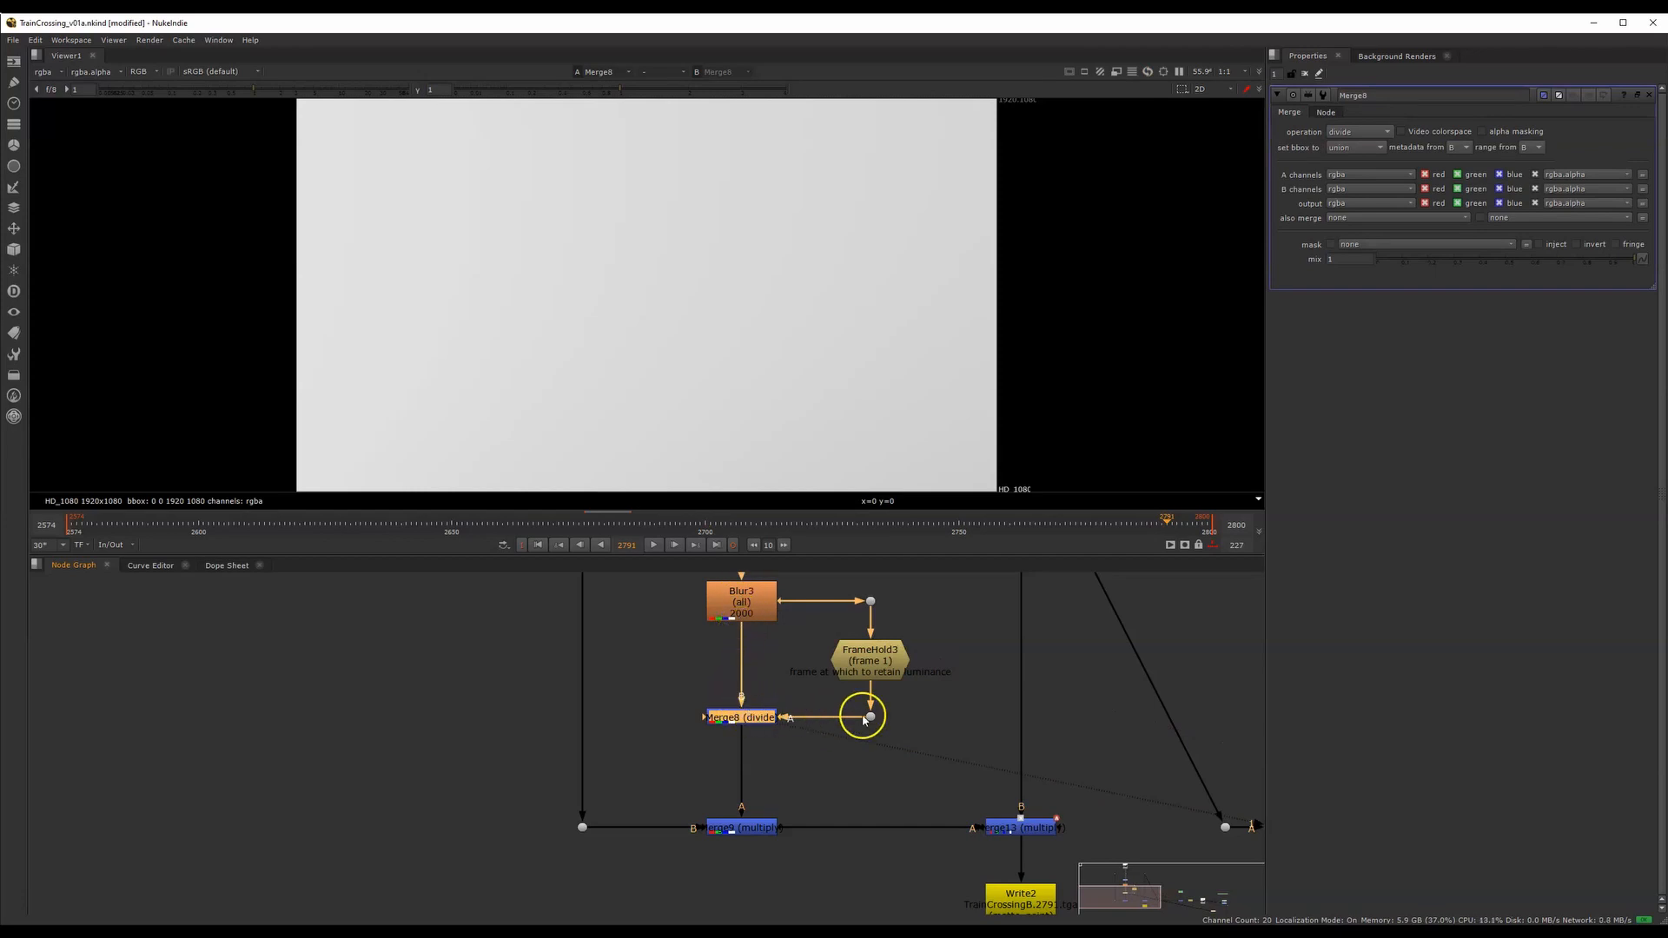
left_click(881, 674)
key("1")
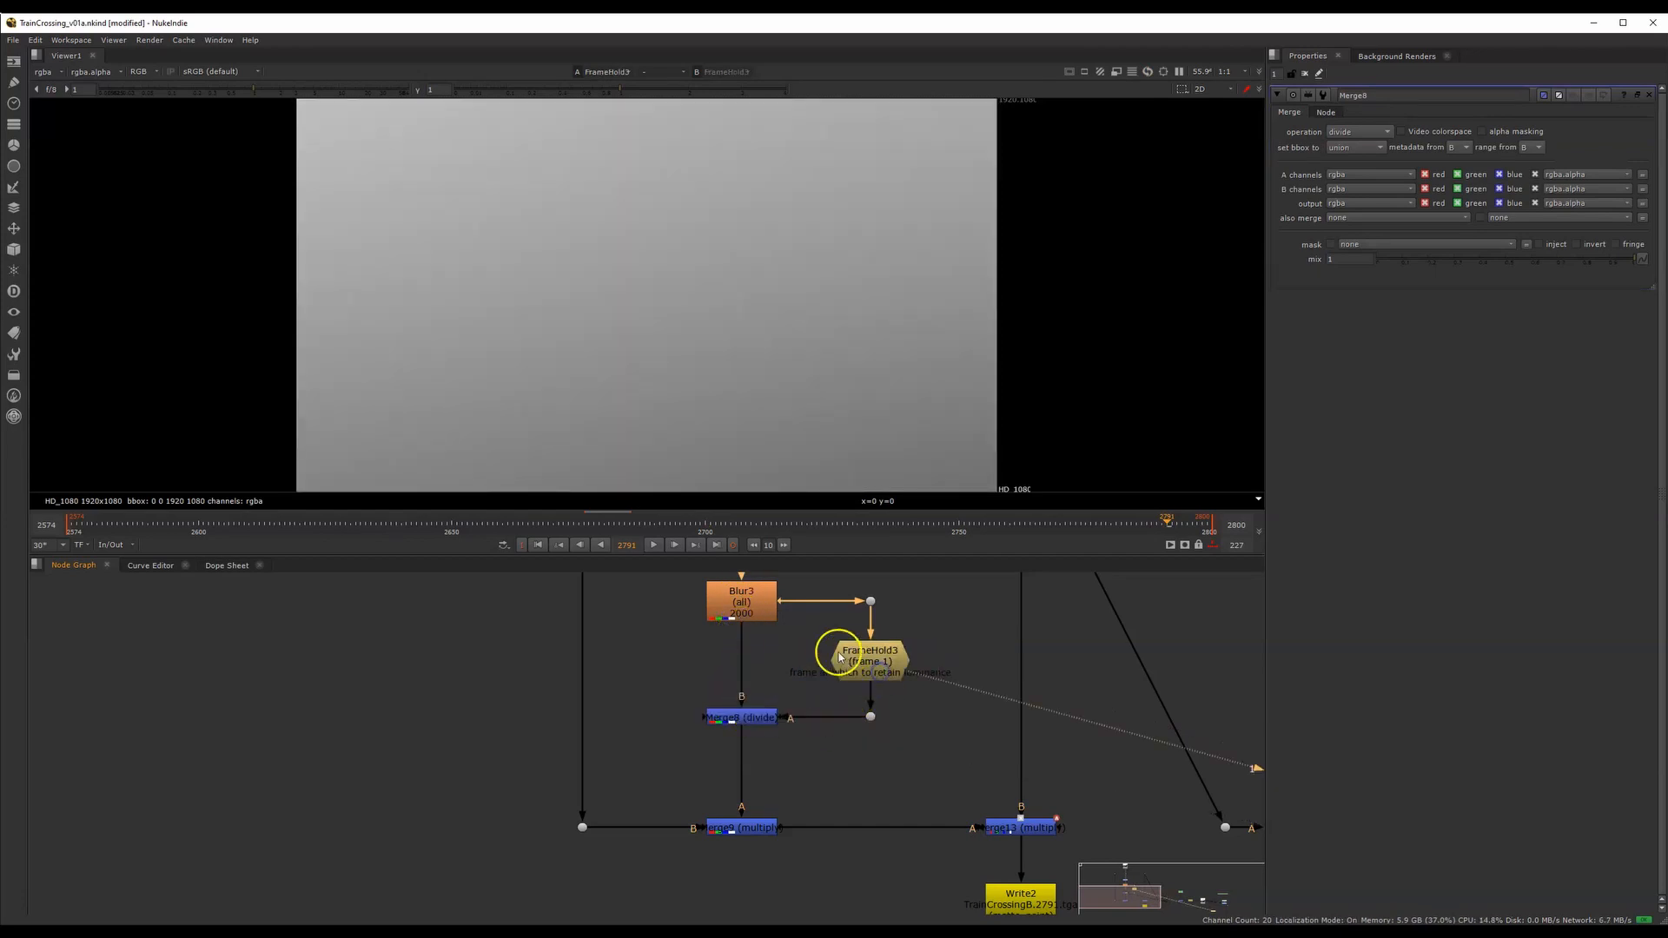
left_click(757, 717)
key("1")
left_click_drag(1099, 531, 214, 539)
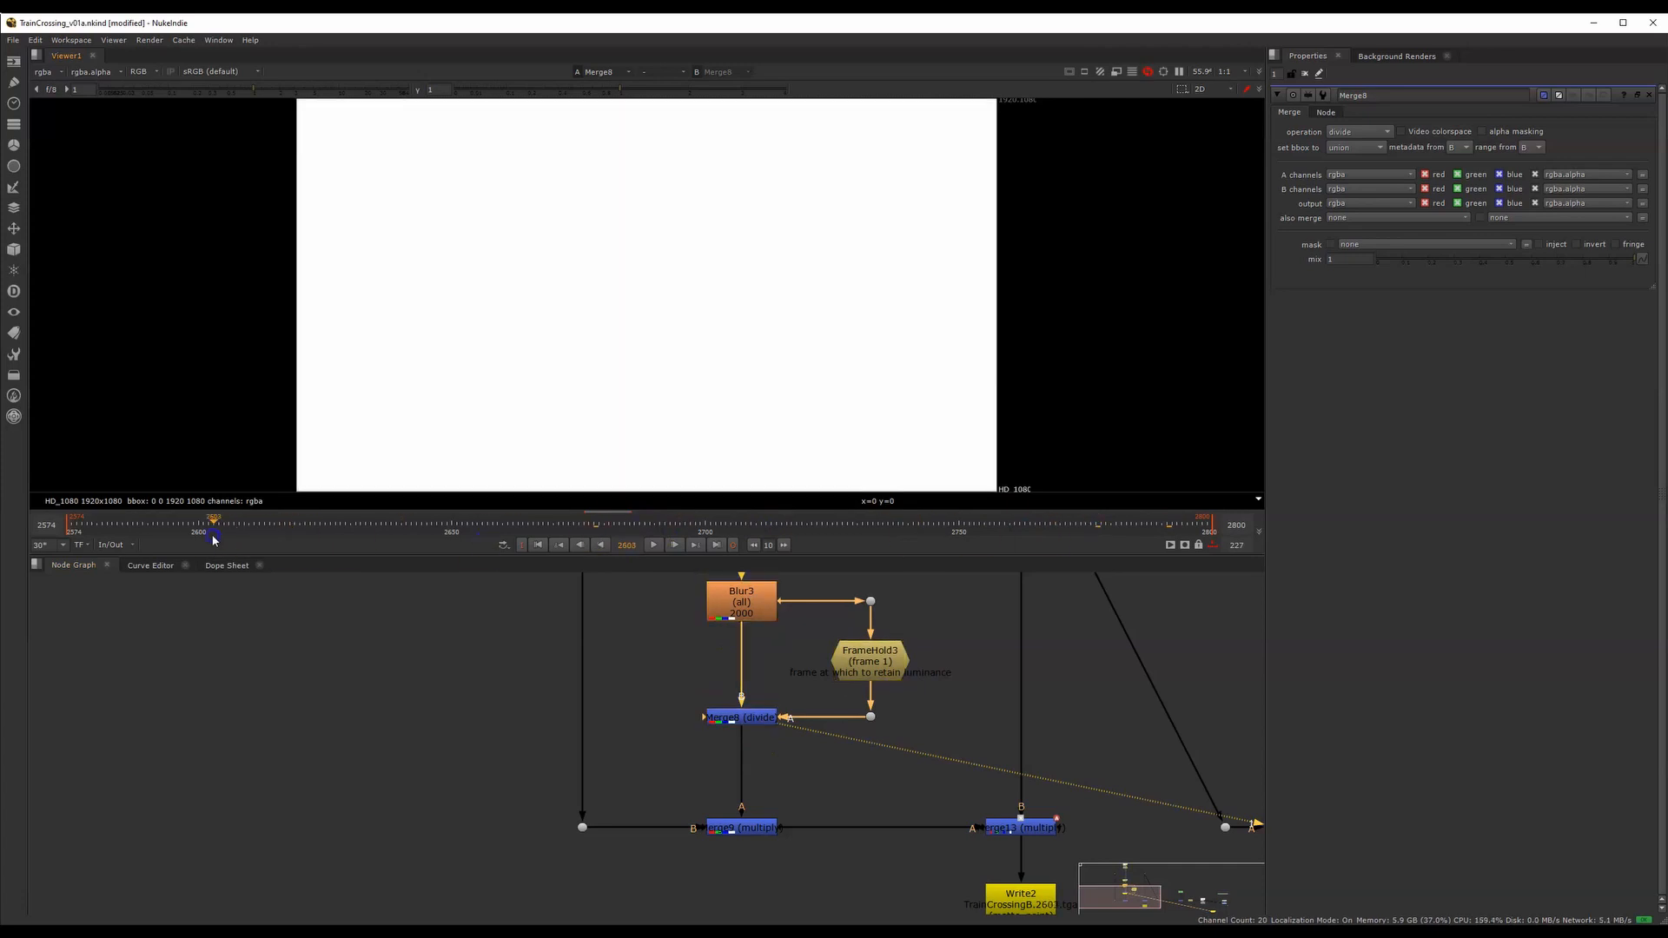
Display Merge9's result and open its properties to examine the multiply operation
left_click(743, 827)
key("1")
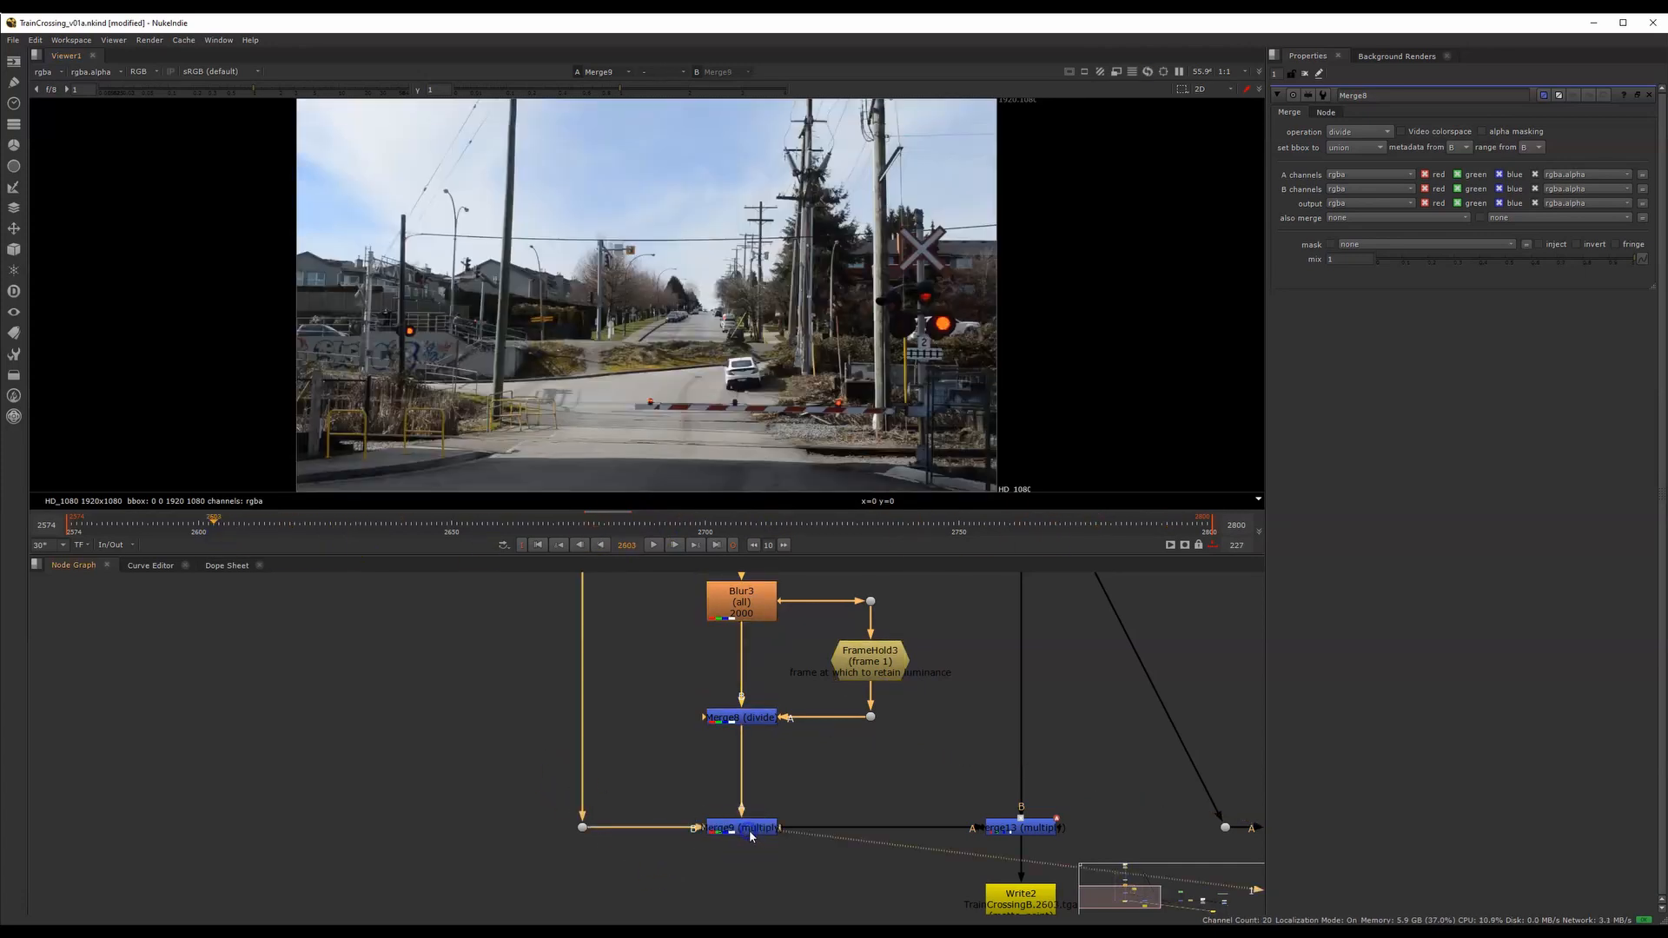
double_click(751, 832)
left_click(726, 842)
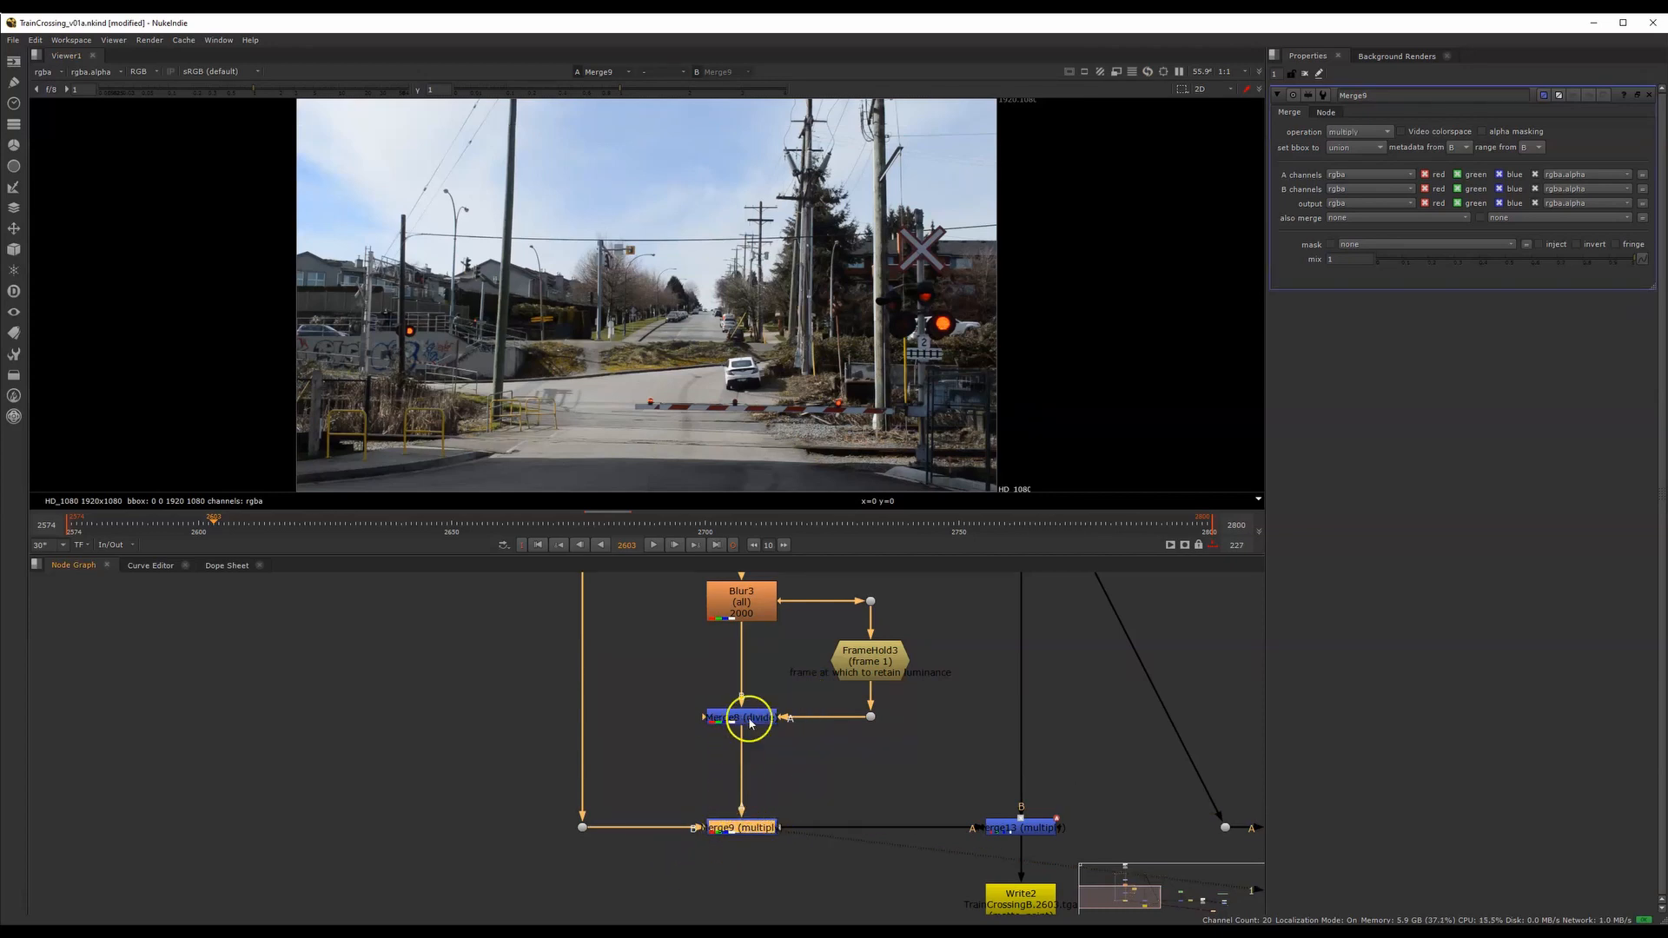
Compare the source dot feeding Merge9 with Merge9's output, enlarging the image in the viewer
left_click_drag(543, 796, 636, 856)
key("1")
mouse_move(642, 657)
middle_mouse_down()
mouse_move(632, 815)
mouse_move(618, 674)
middle_mouse_up()
scroll(632, 815, "down", 3)
middle_click_drag(701, 807, 748, 765, "alt")
left_click(682, 767)
key("1")
middle_click_drag(701, 482, 726, 441)
Go to frame 2680 and swap the A and B inputs of Merge9
left_click_drag(592, 743, 782, 813)
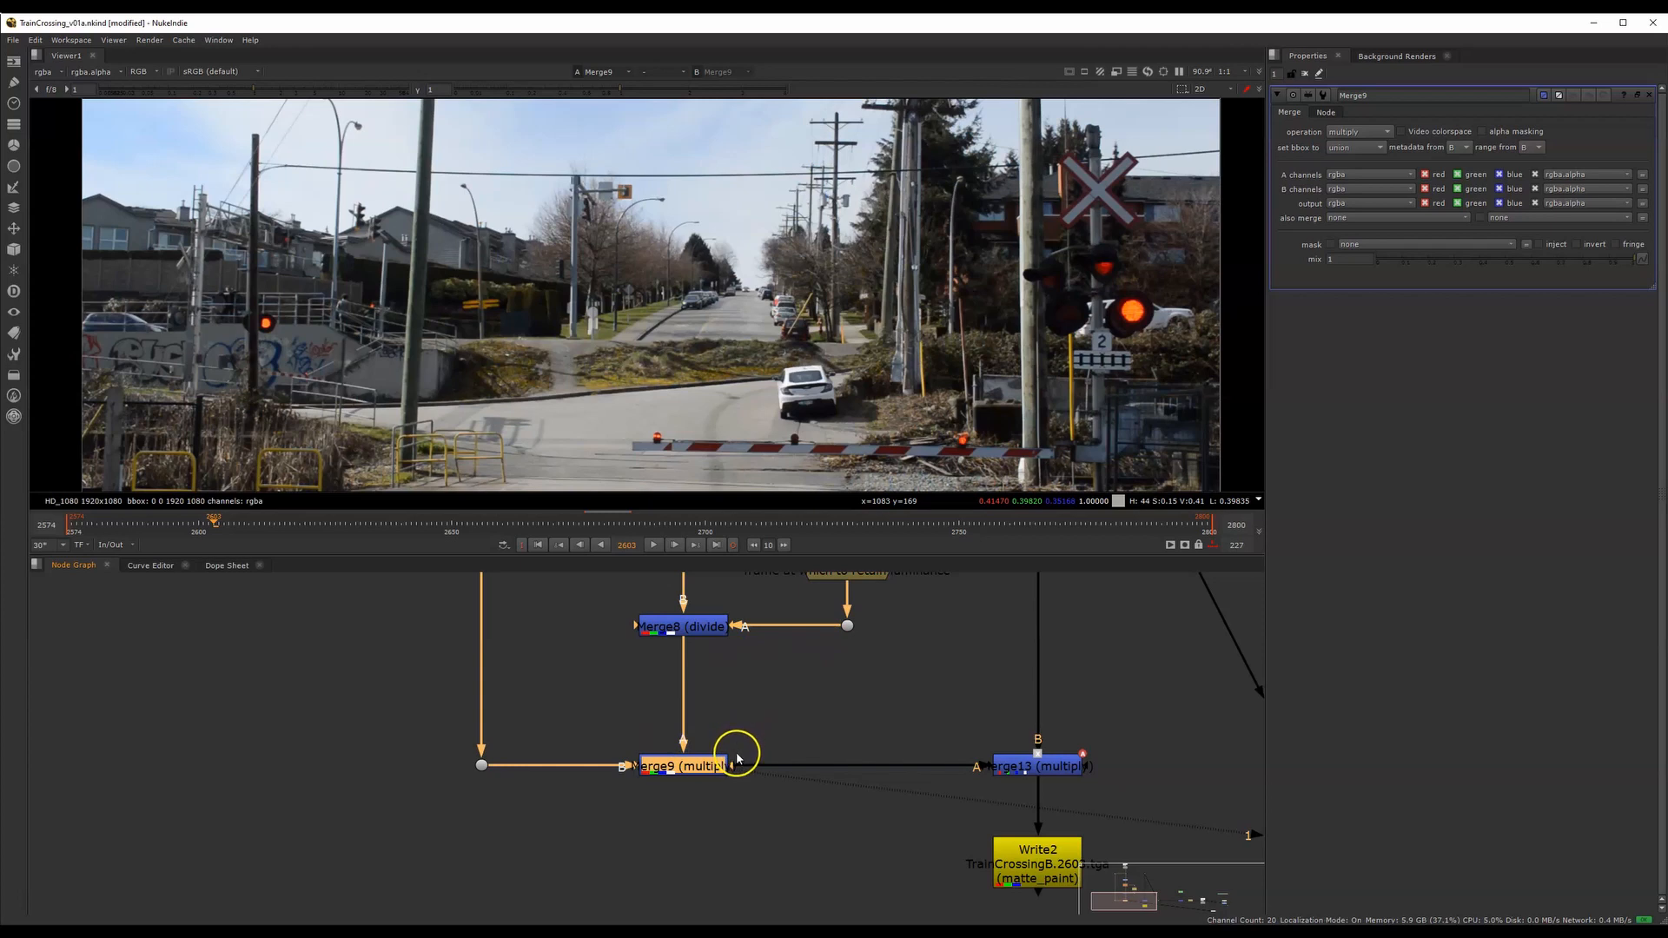
left_click(604, 524)
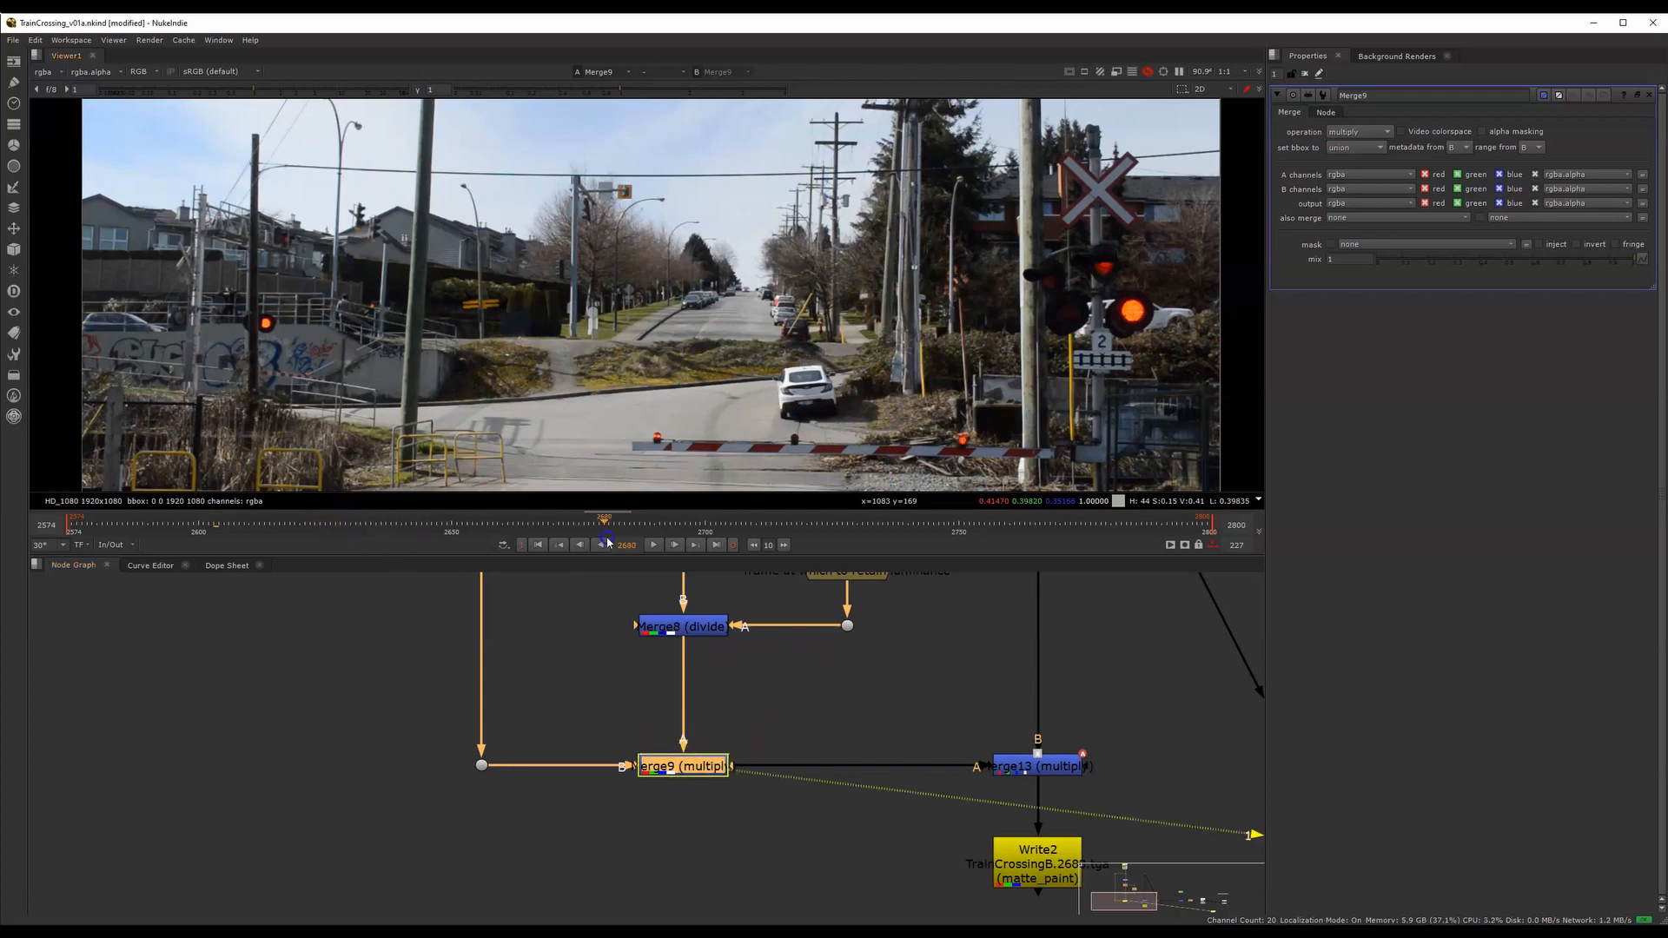
left_click_drag(551, 719, 801, 838)
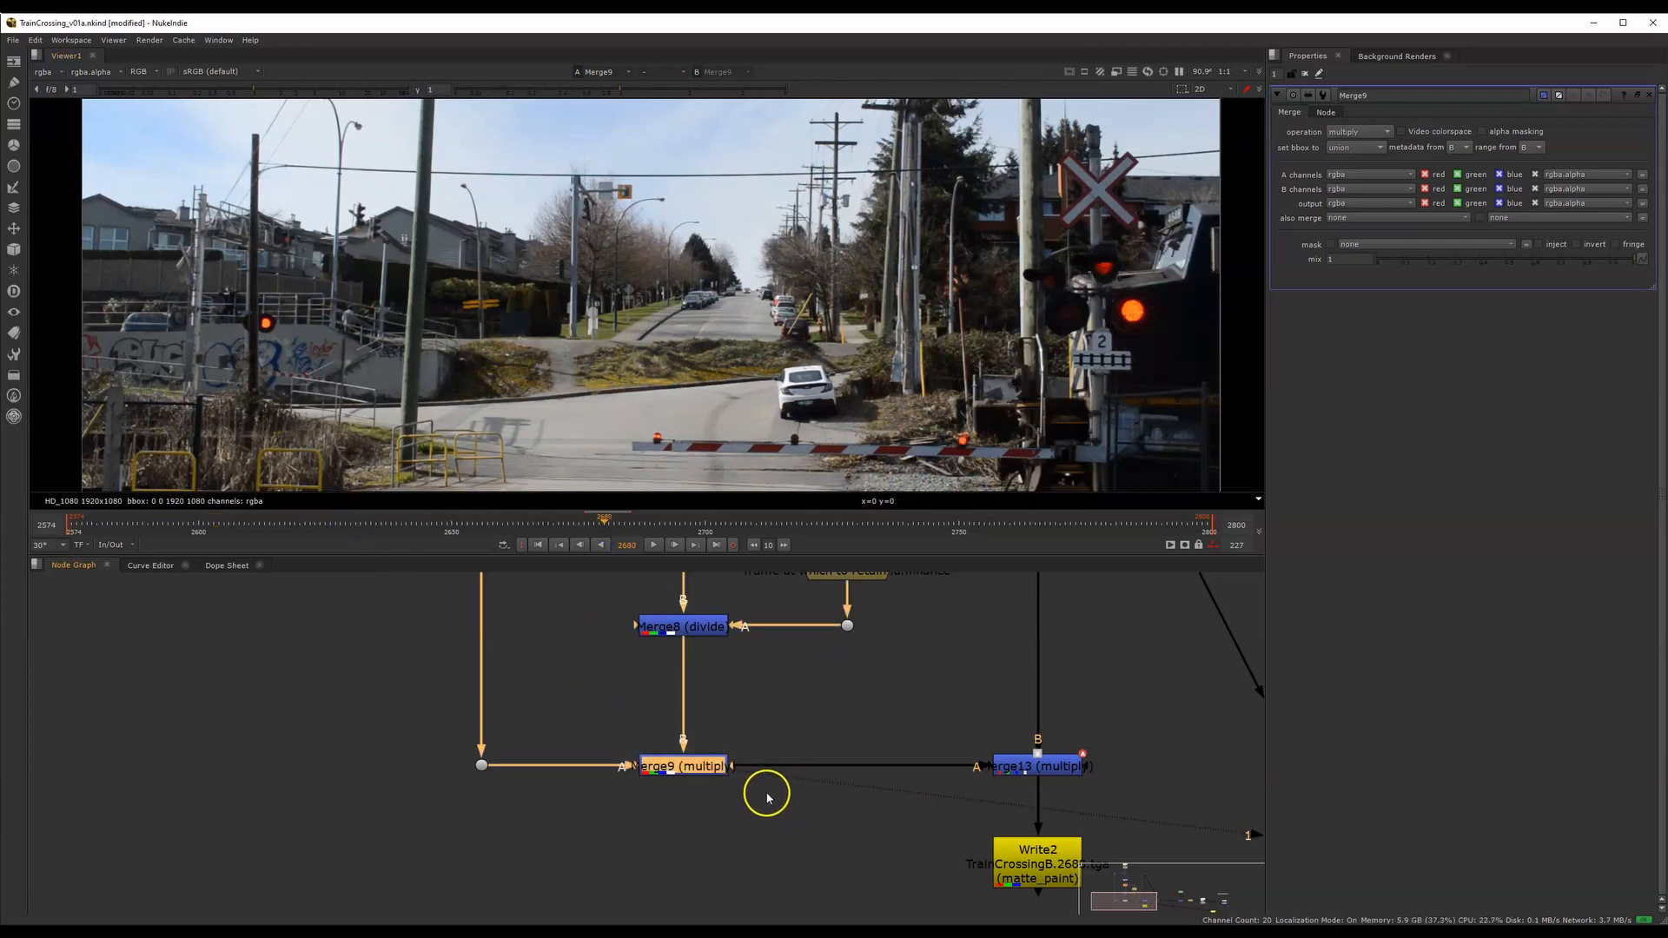
key("shift+x")
Display the Dot2 source feeding Merge9 and scrub from frame 2724 to 2740 to examine the sky brightness
middle_click_drag(755, 730, 680, 782)
scroll(655, 777, "down", 2)
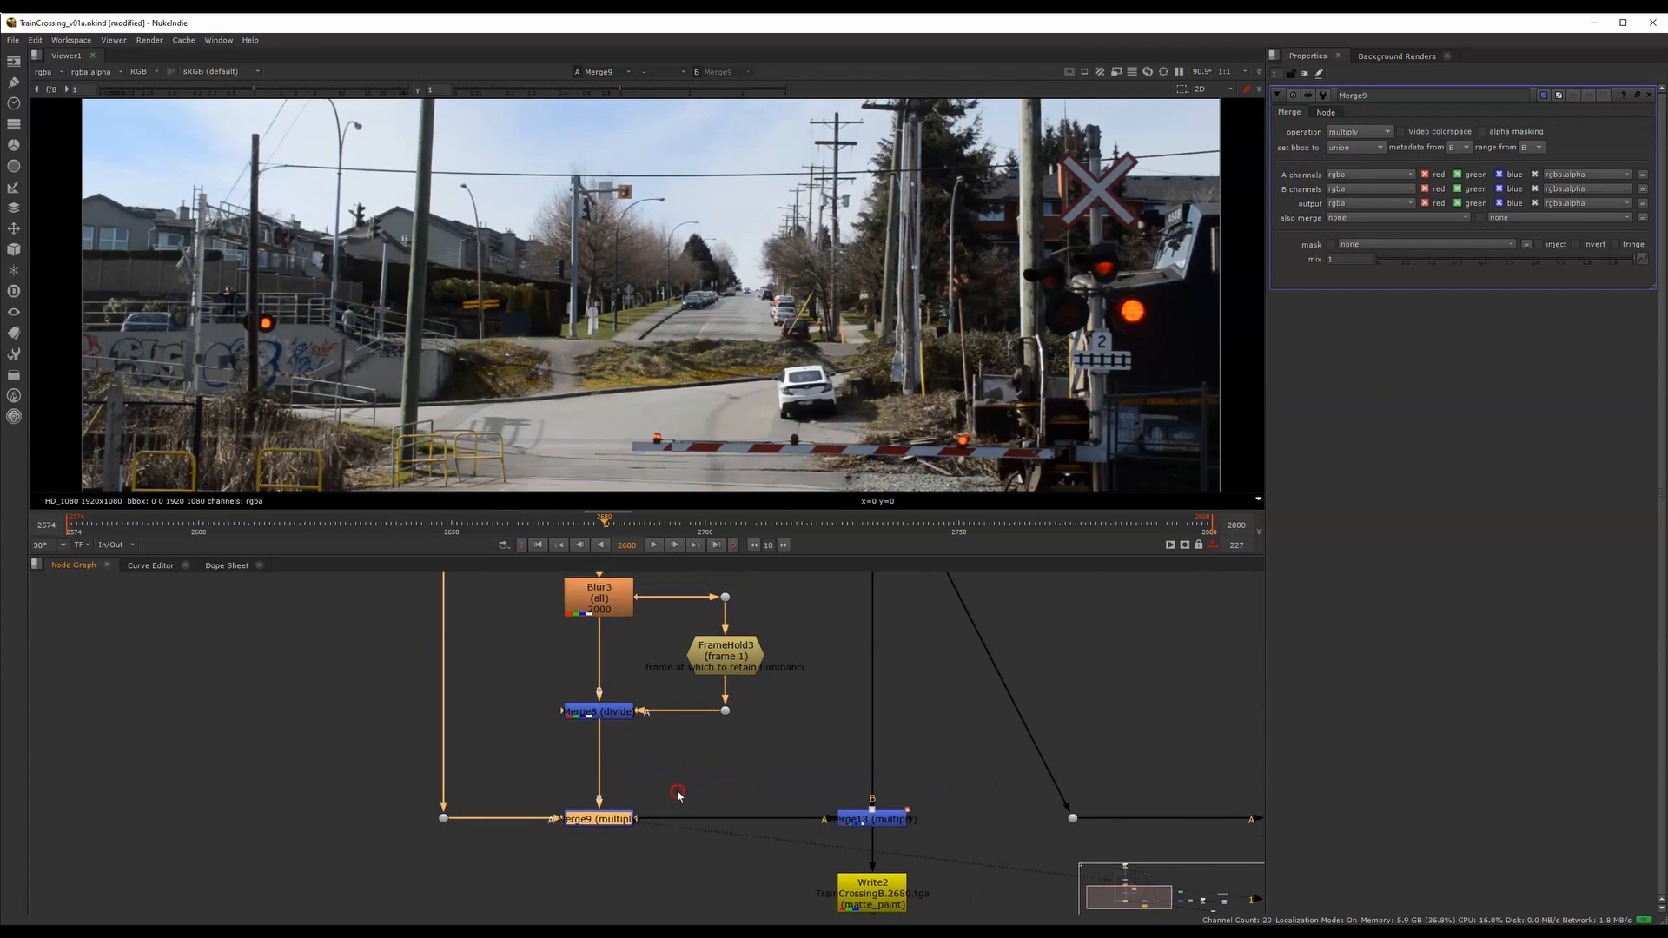
scroll(681, 785, "up", 2)
left_click_drag(632, 533, 829, 521)
left_click_drag(306, 793, 422, 850)
key("1")
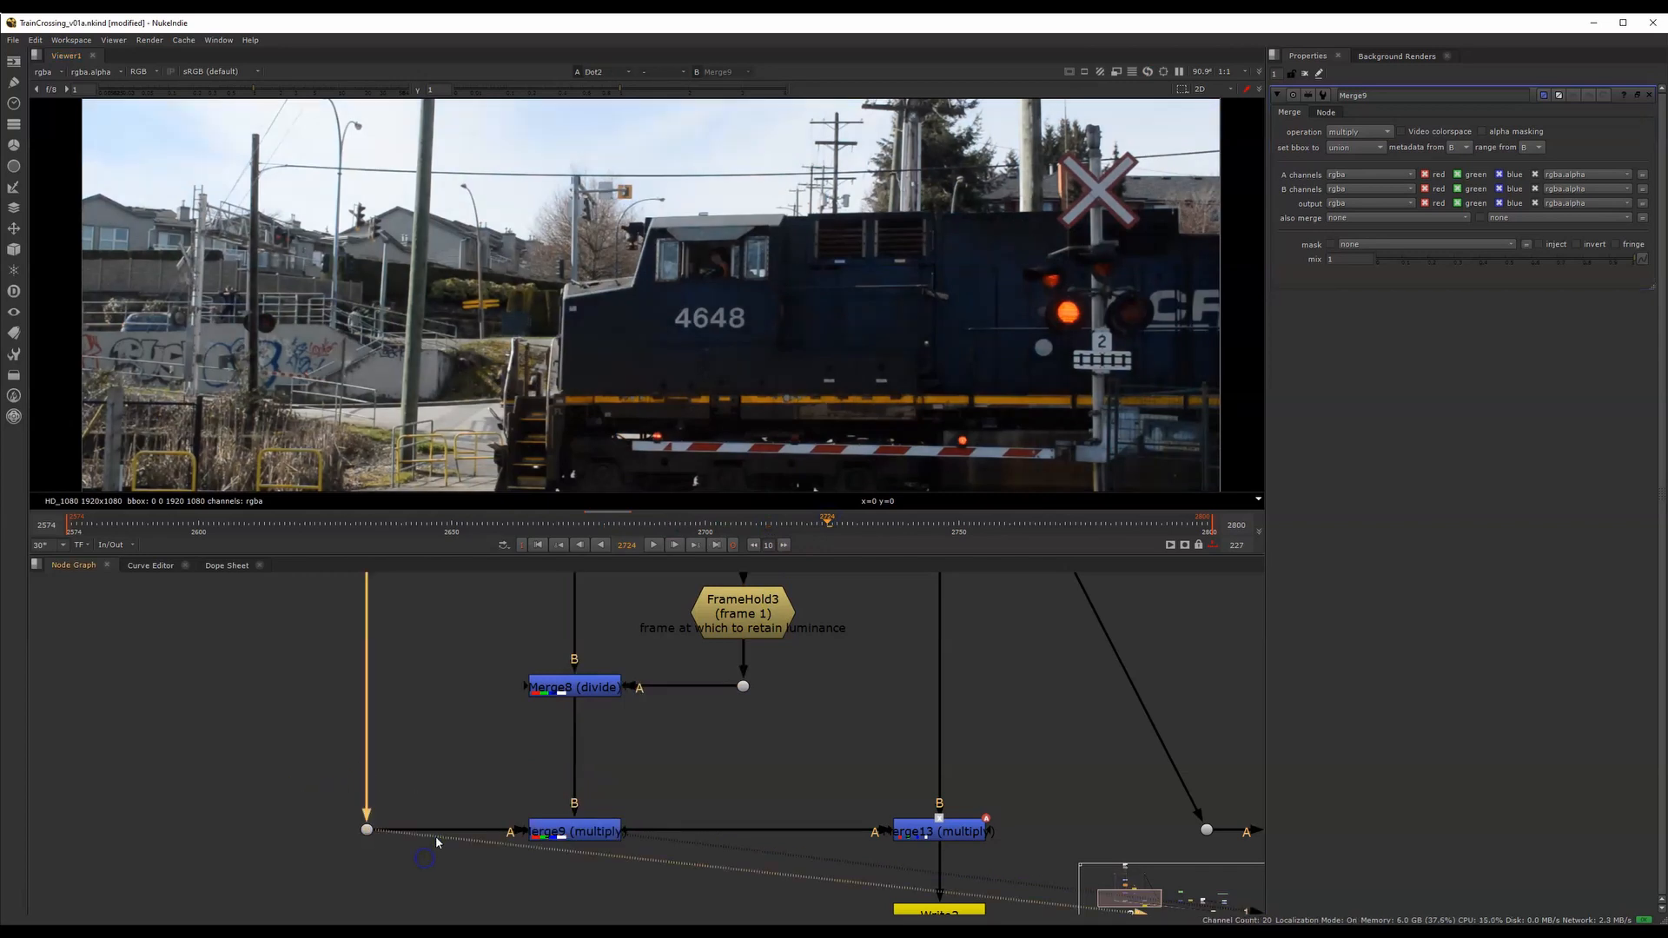
left_click_drag(866, 531, 905, 524)
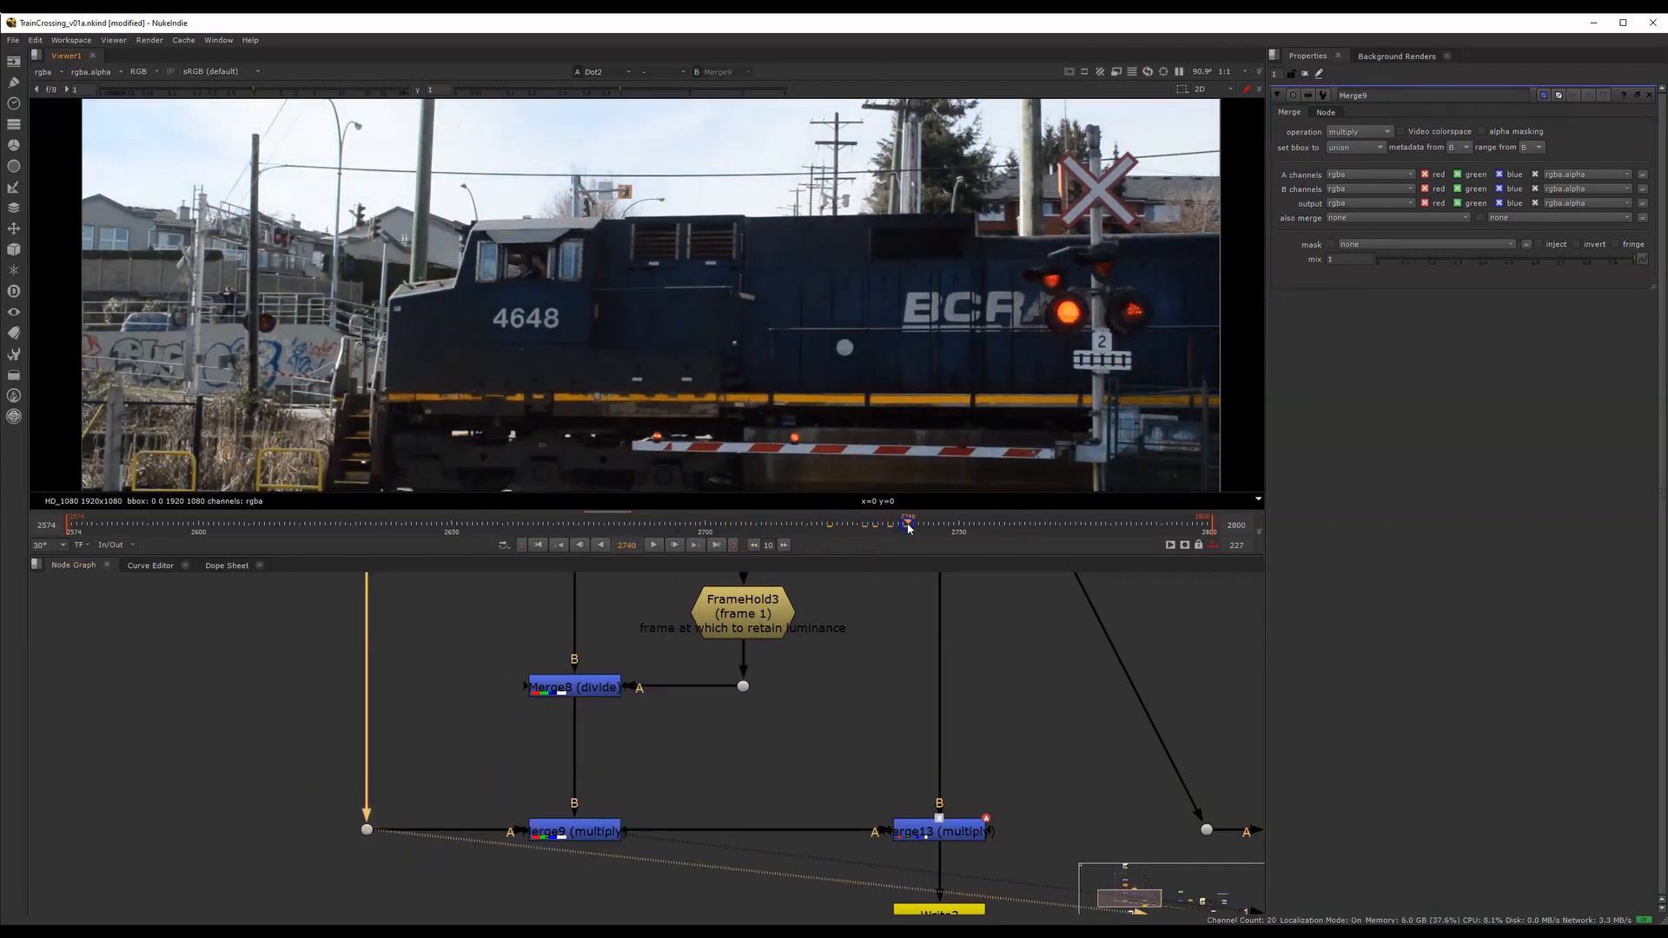
left_click(804, 351)
middle_click_drag(708, 260, 738, 350)
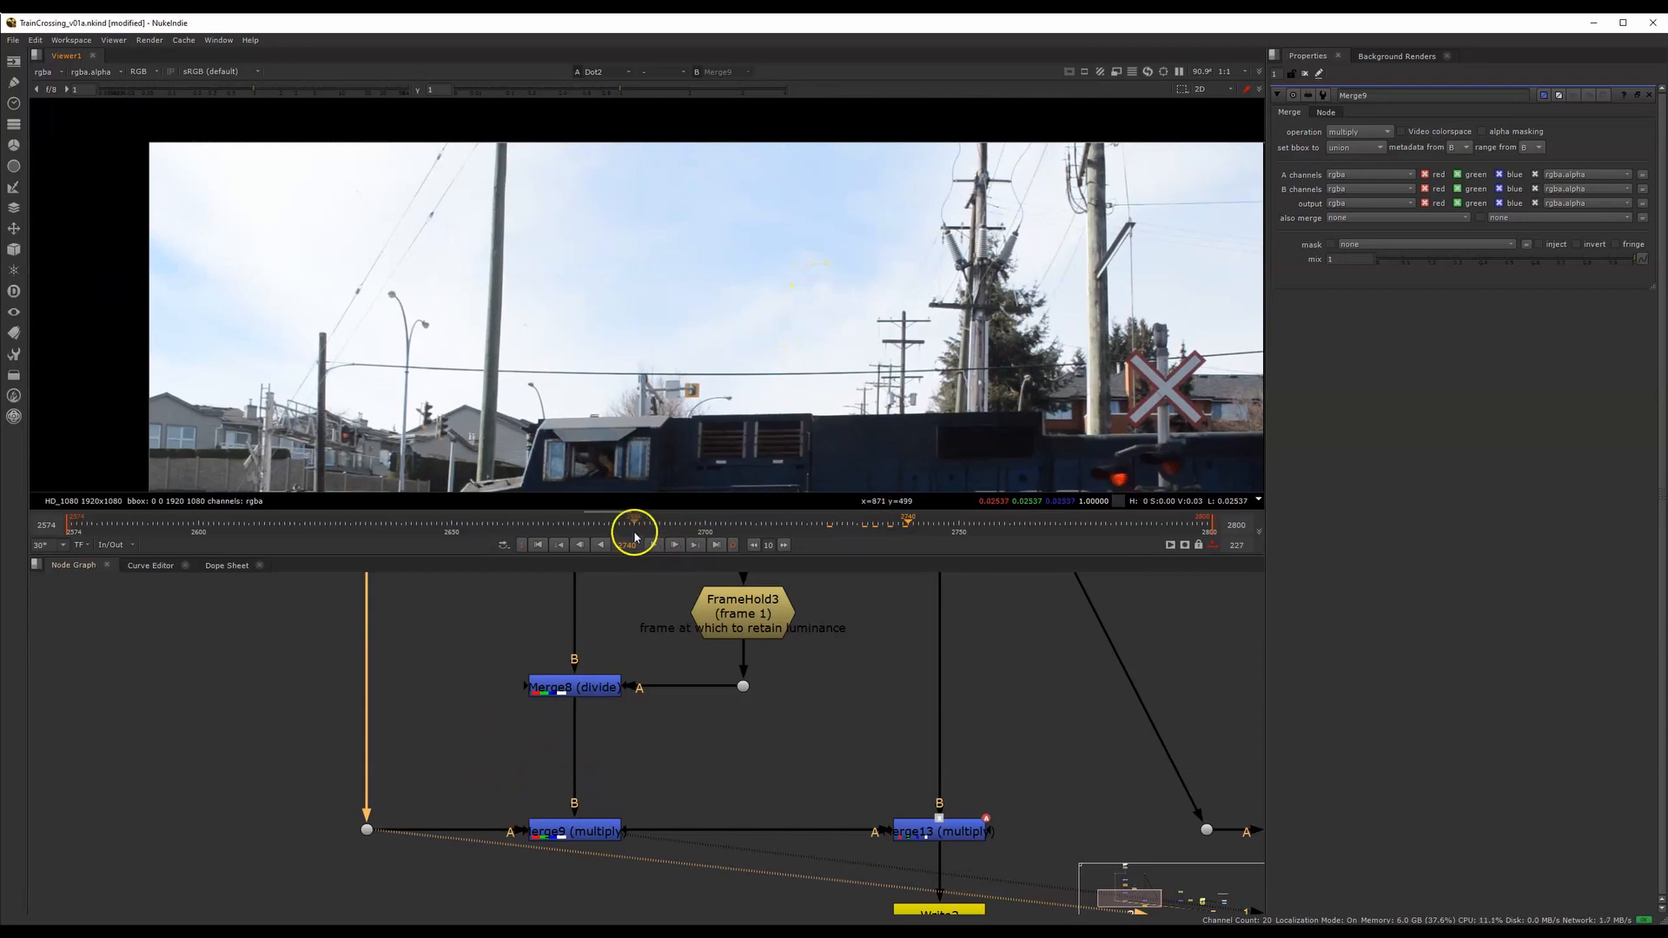
Compare the source sky at frames 2681 and about 2739, and display Merge9's output enlarged on the sky
left_click(609, 524)
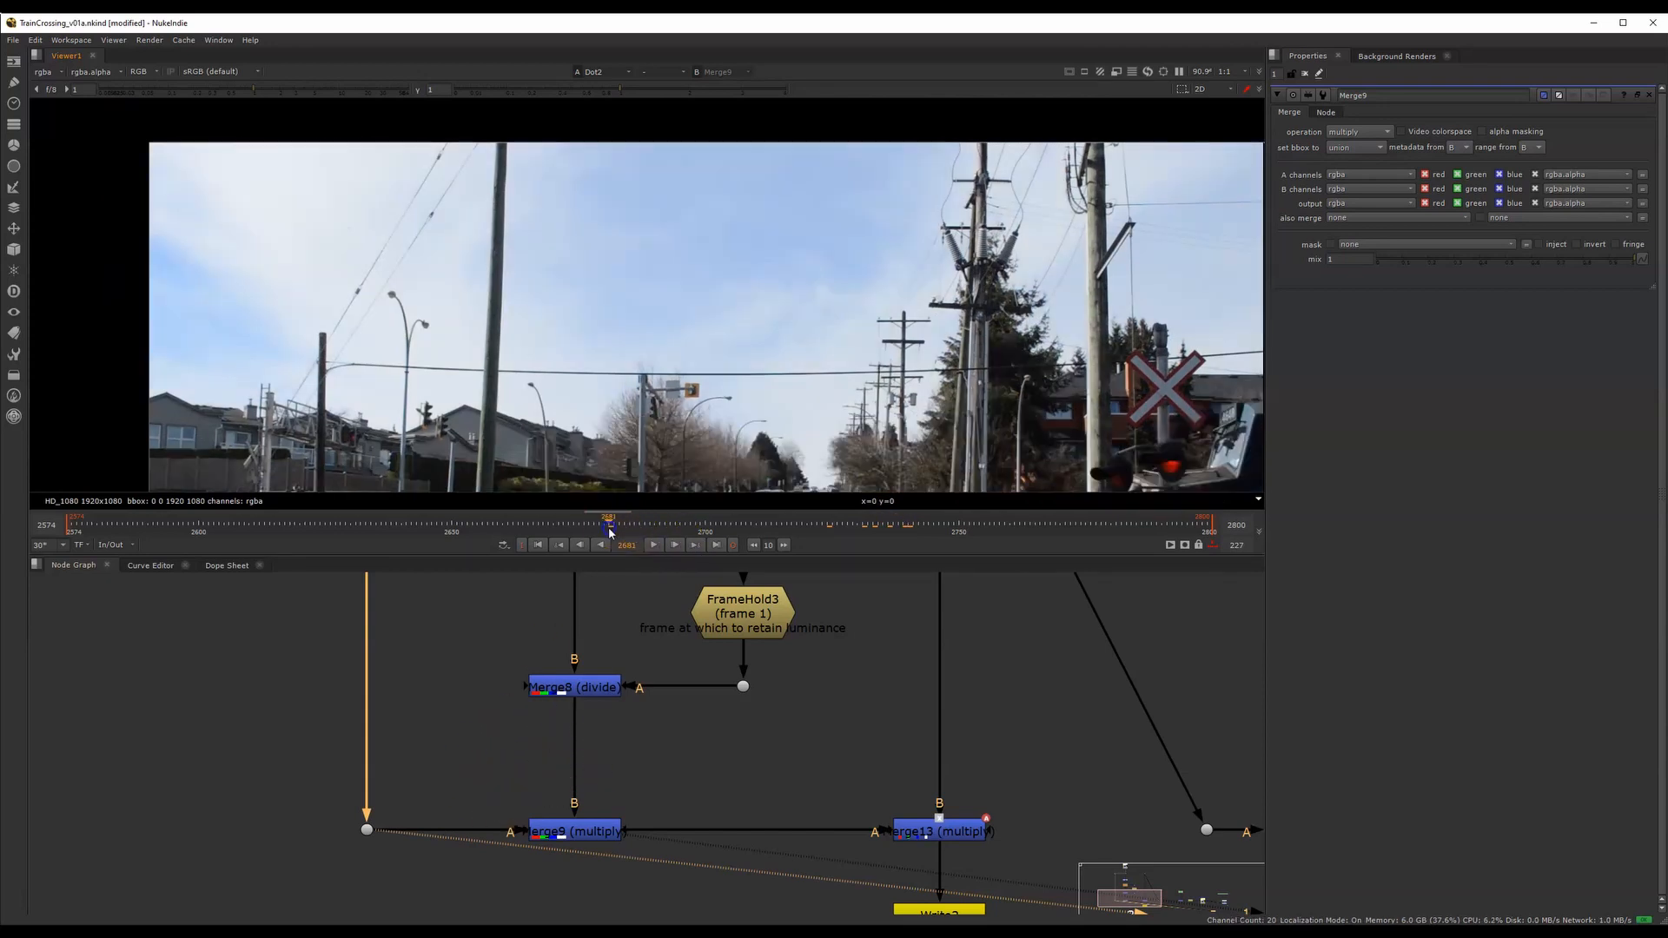
left_click(903, 528)
scroll(811, 323, "up", 1)
left_click_drag(469, 759, 654, 860)
key("1")
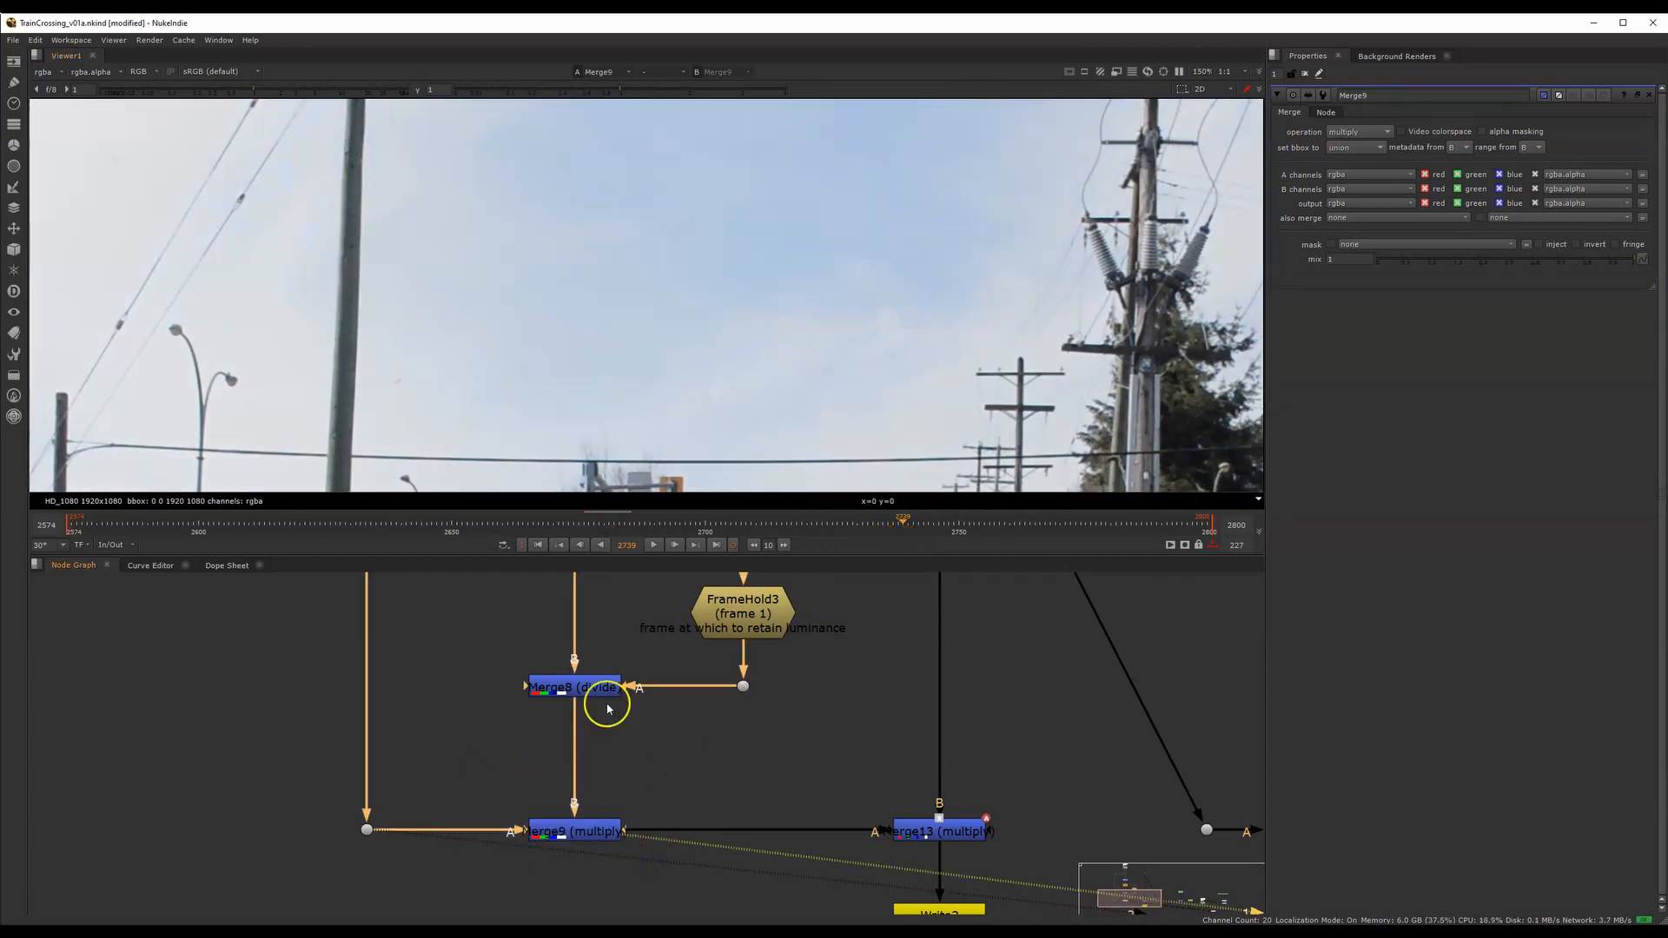
Compare the source dot feeding Merge9 with Merge9's output and scrub back to frame 2680
left_click_drag(484, 849, 295, 793)
key("1")
key("1")
middle_click_drag(683, 461, 619, 380)
left_click_drag(900, 521, 606, 524)
Display the output of Merge10, the merge masked by the roto node beside the frame hold
middle_click_drag(843, 784, 598, 715)
scroll(598, 714, "down", 3)
middle_click_drag(737, 698, 577, 705)
middle_click_drag(545, 629, 602, 703)
middle_click_drag(569, 581, 592, 634)
left_click_drag(592, 633, 575, 876)
middle_click_drag(724, 821, 517, 774)
left_click(753, 819)
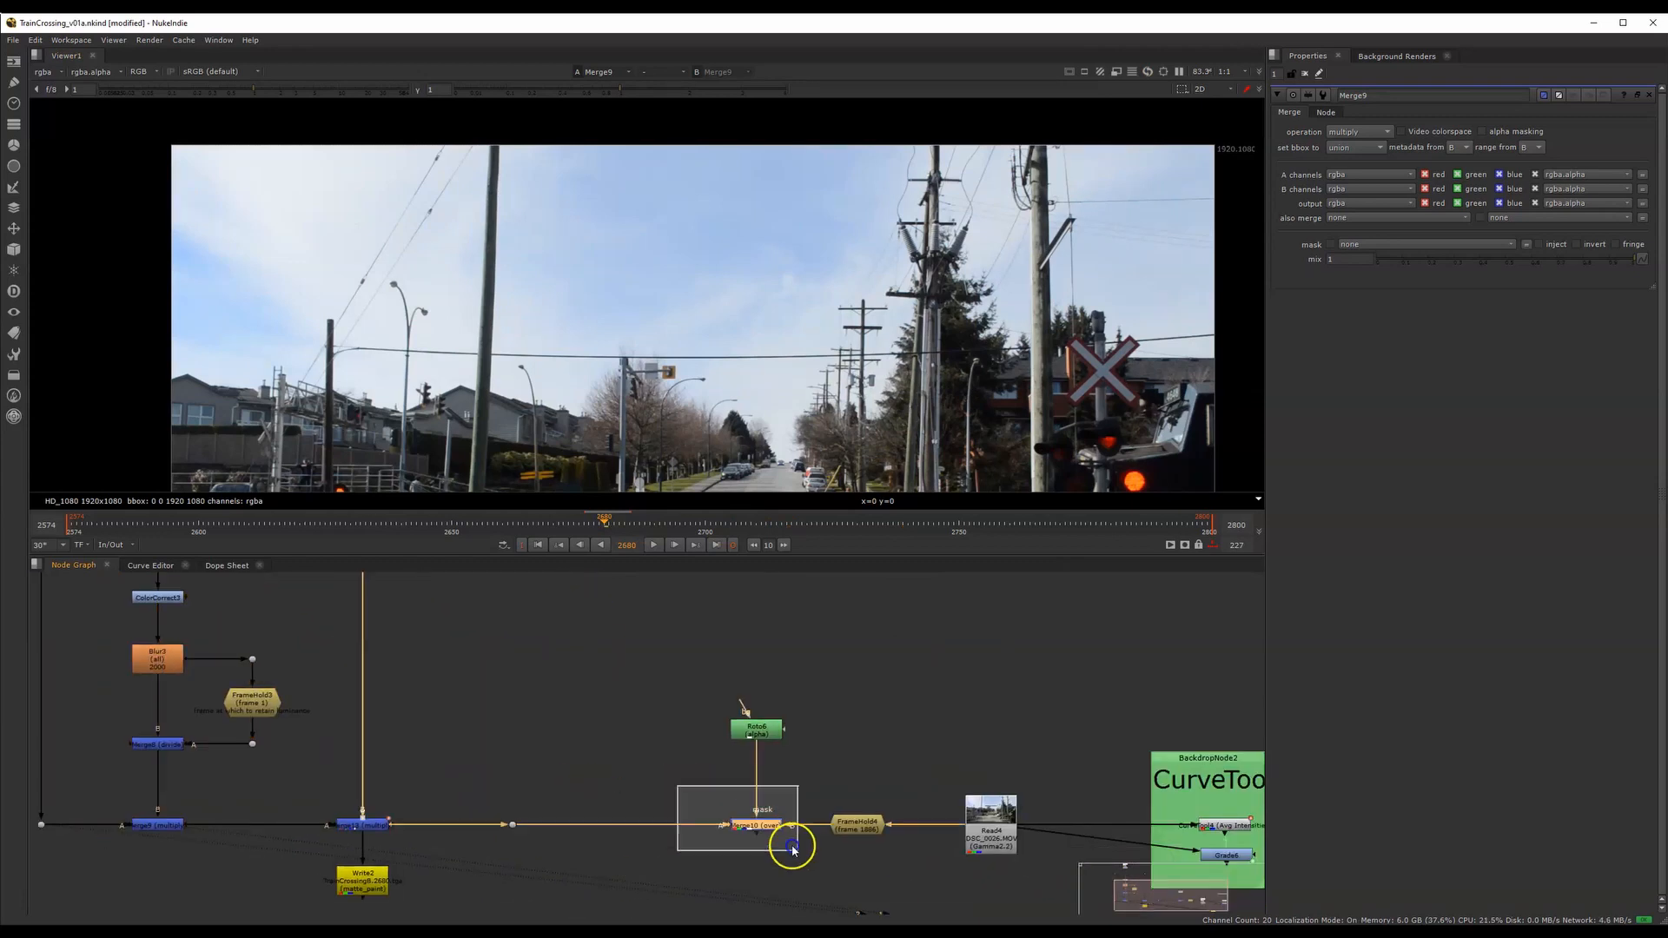
key("1")
Enlarge the crossing sign and scrub from frame 2680 to 2788 and back to 2615 to examine Merge10's result
scroll(1110, 386, "up", 6)
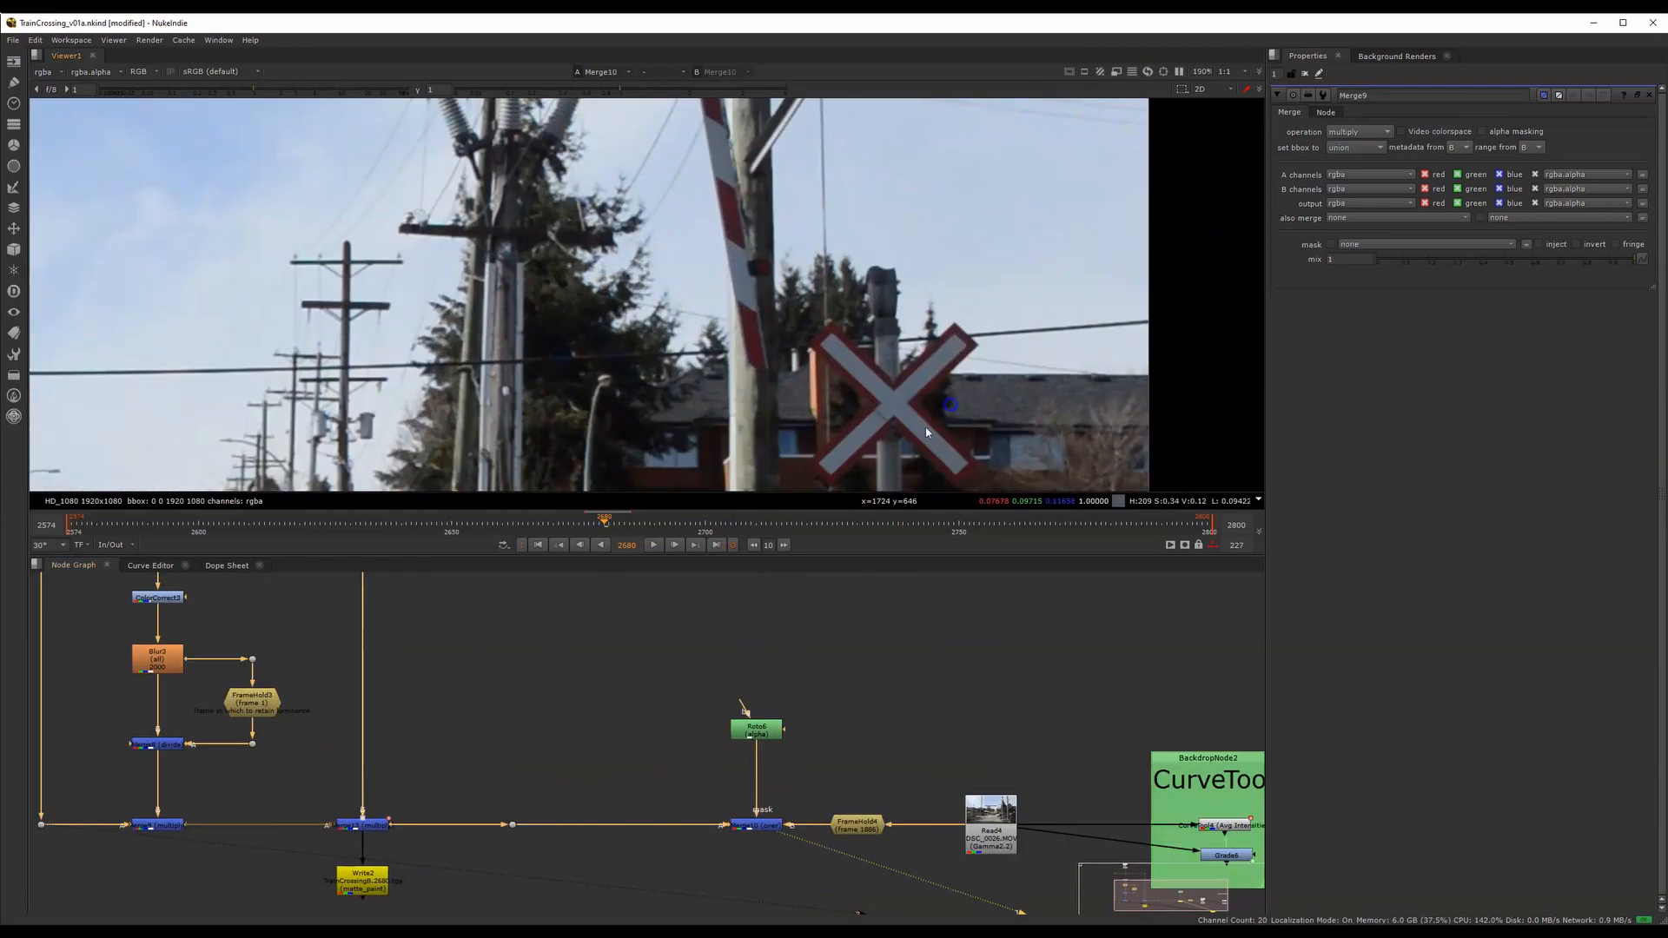
left_click_drag(558, 533, 1099, 492)
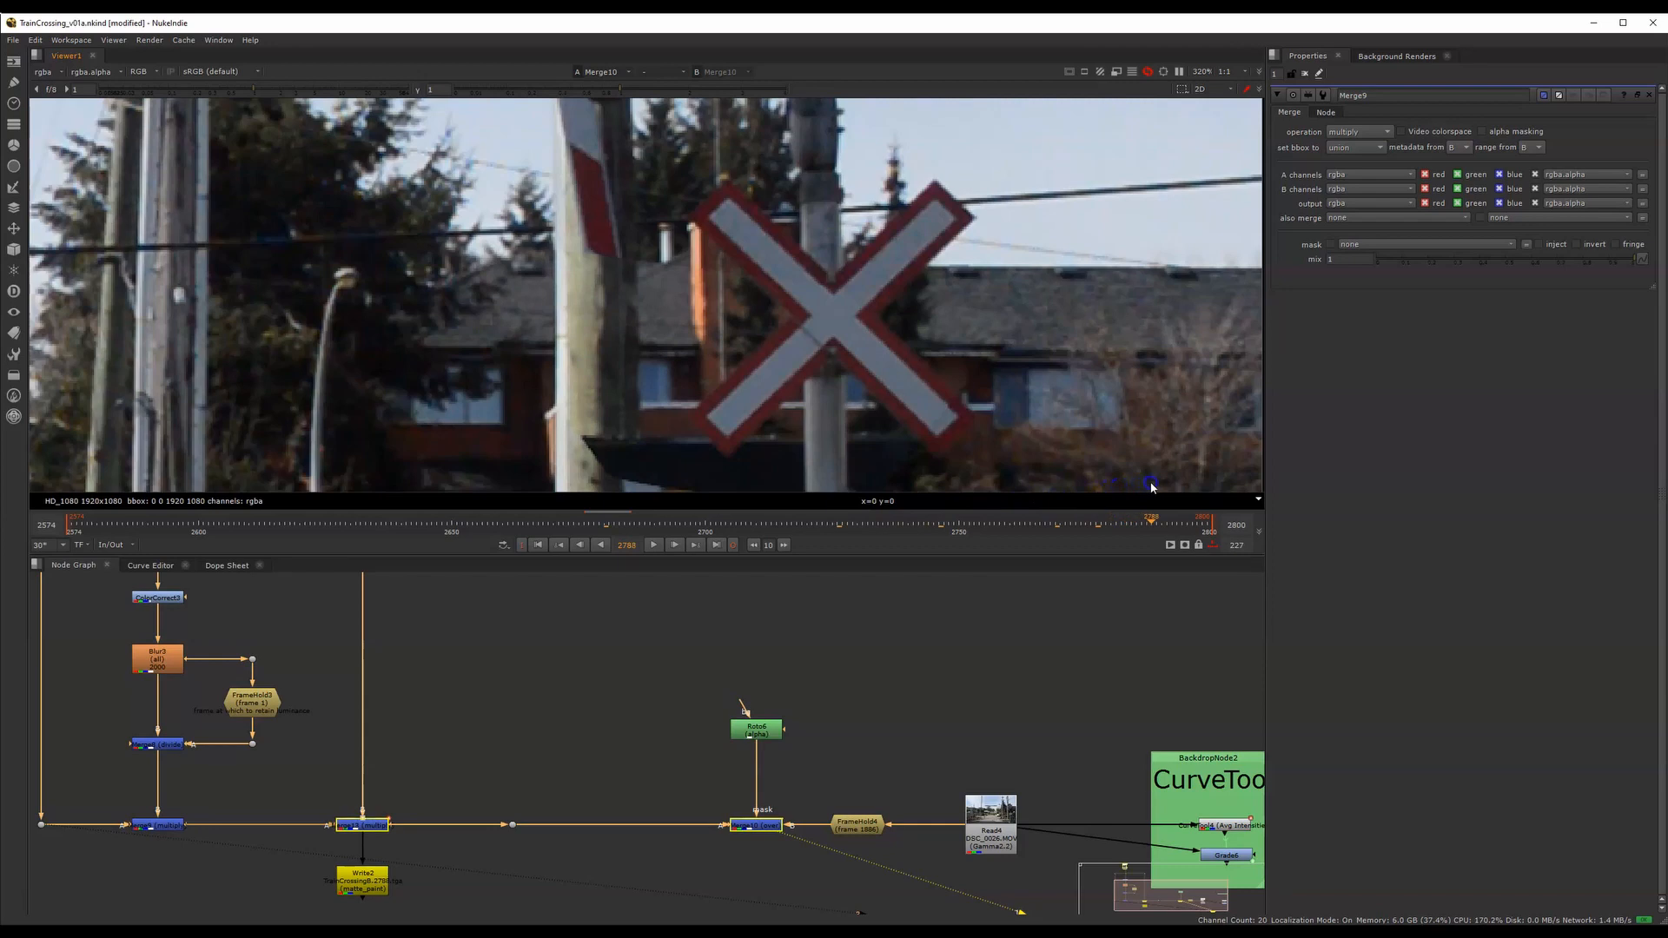
left_click(1092, 526)
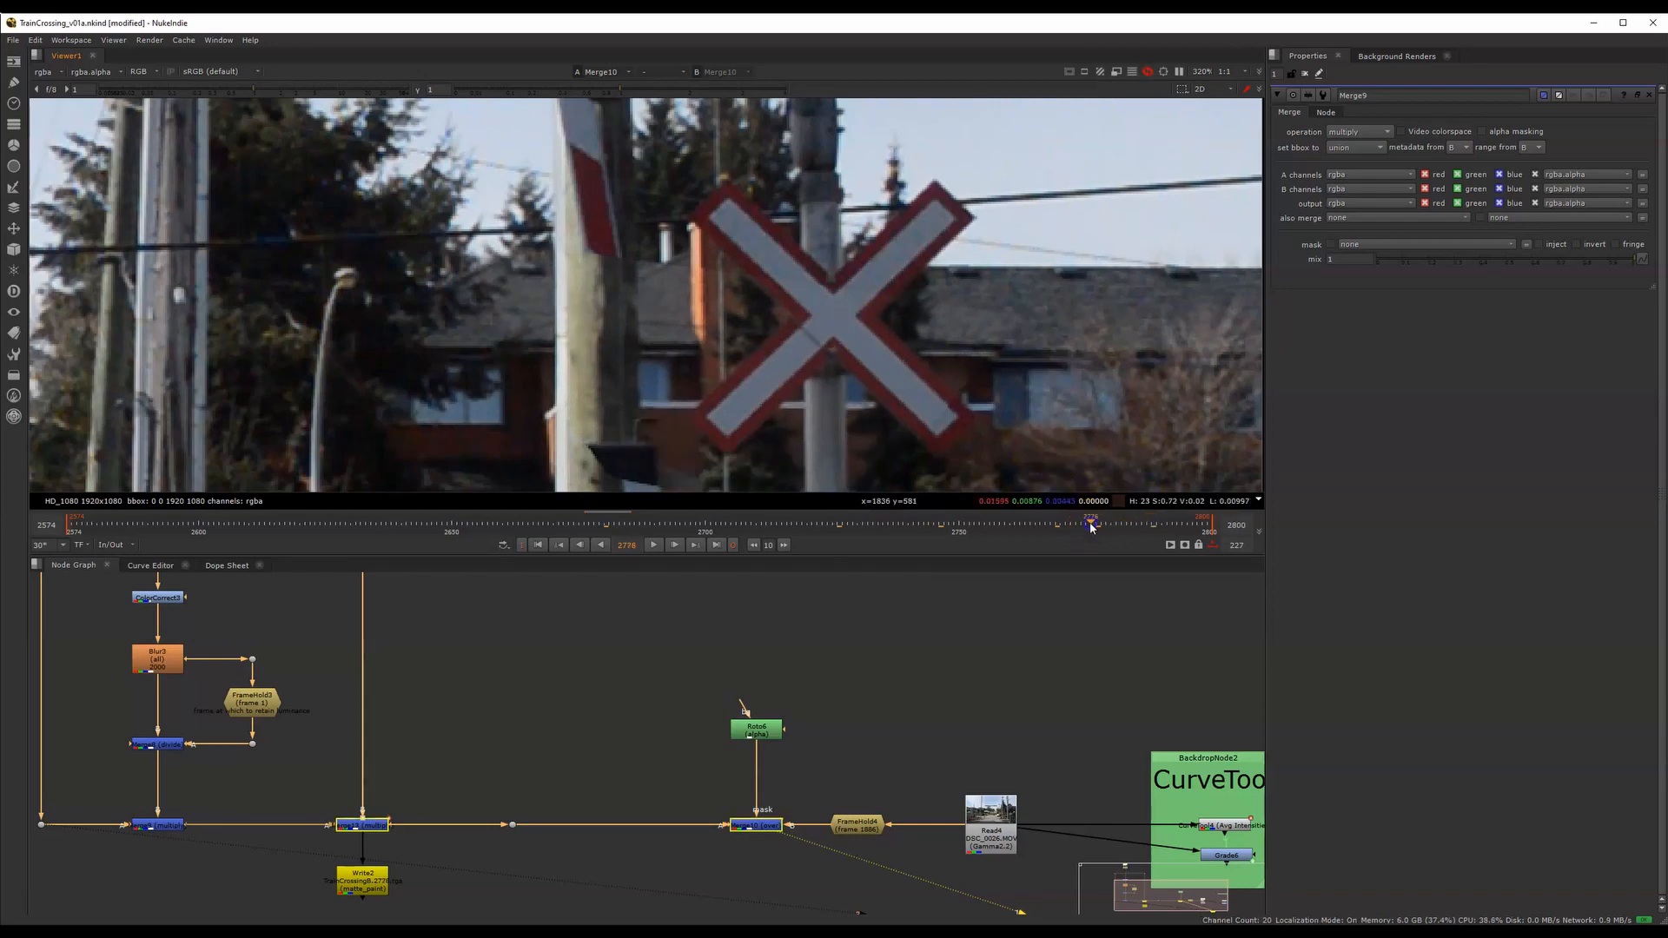
left_click_drag(969, 522, 273, 505)
Display the outputs of Merge9 and Merge13 in turn and open Merge13's properties
middle_click_drag(412, 784, 775, 739)
left_click(527, 781)
key("1")
left_click(574, 822)
middle_click_drag(655, 785, 665, 783)
scroll(671, 781, "up", 1)
left_click(757, 782)
key("1")
double_click(758, 785)
Examine the animation curve of Merge13's mix value and scrub forward to frame 2735
scroll(776, 447, "down", 5)
middle_click_drag(739, 389, 1052, 367)
left_click(769, 786)
middle_click_drag(771, 783, 836, 701)
scroll(815, 702, "up", 3)
scroll(805, 733, "up", 3)
left_click(740, 714)
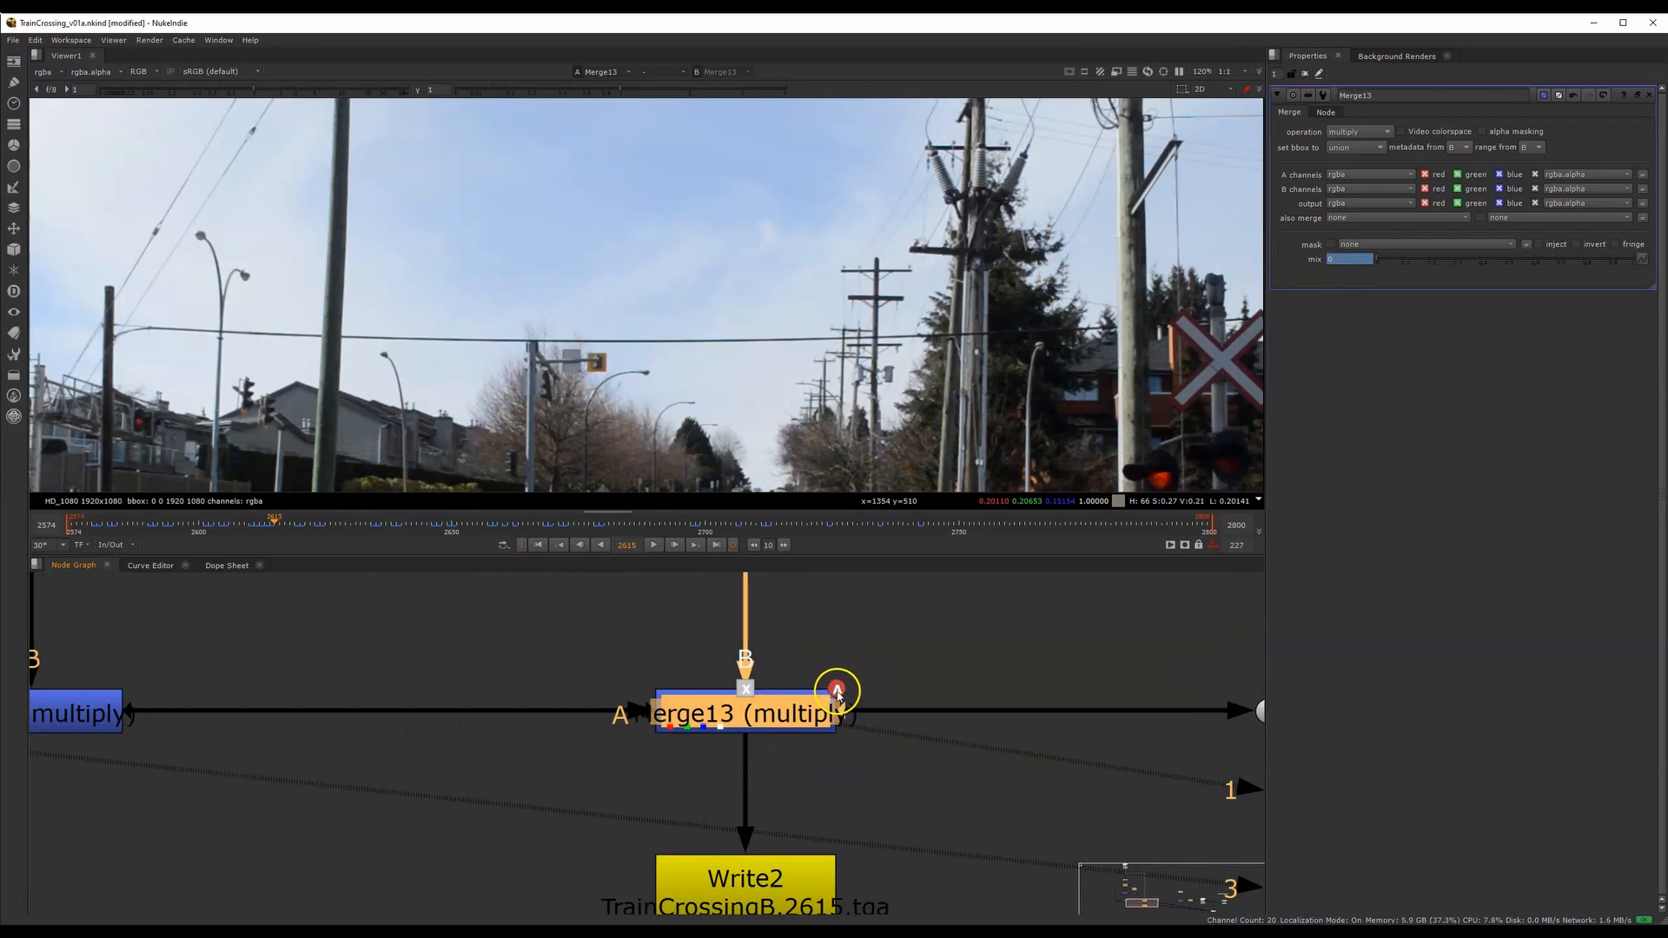
middle_click_drag(852, 692, 578, 719, "alt")
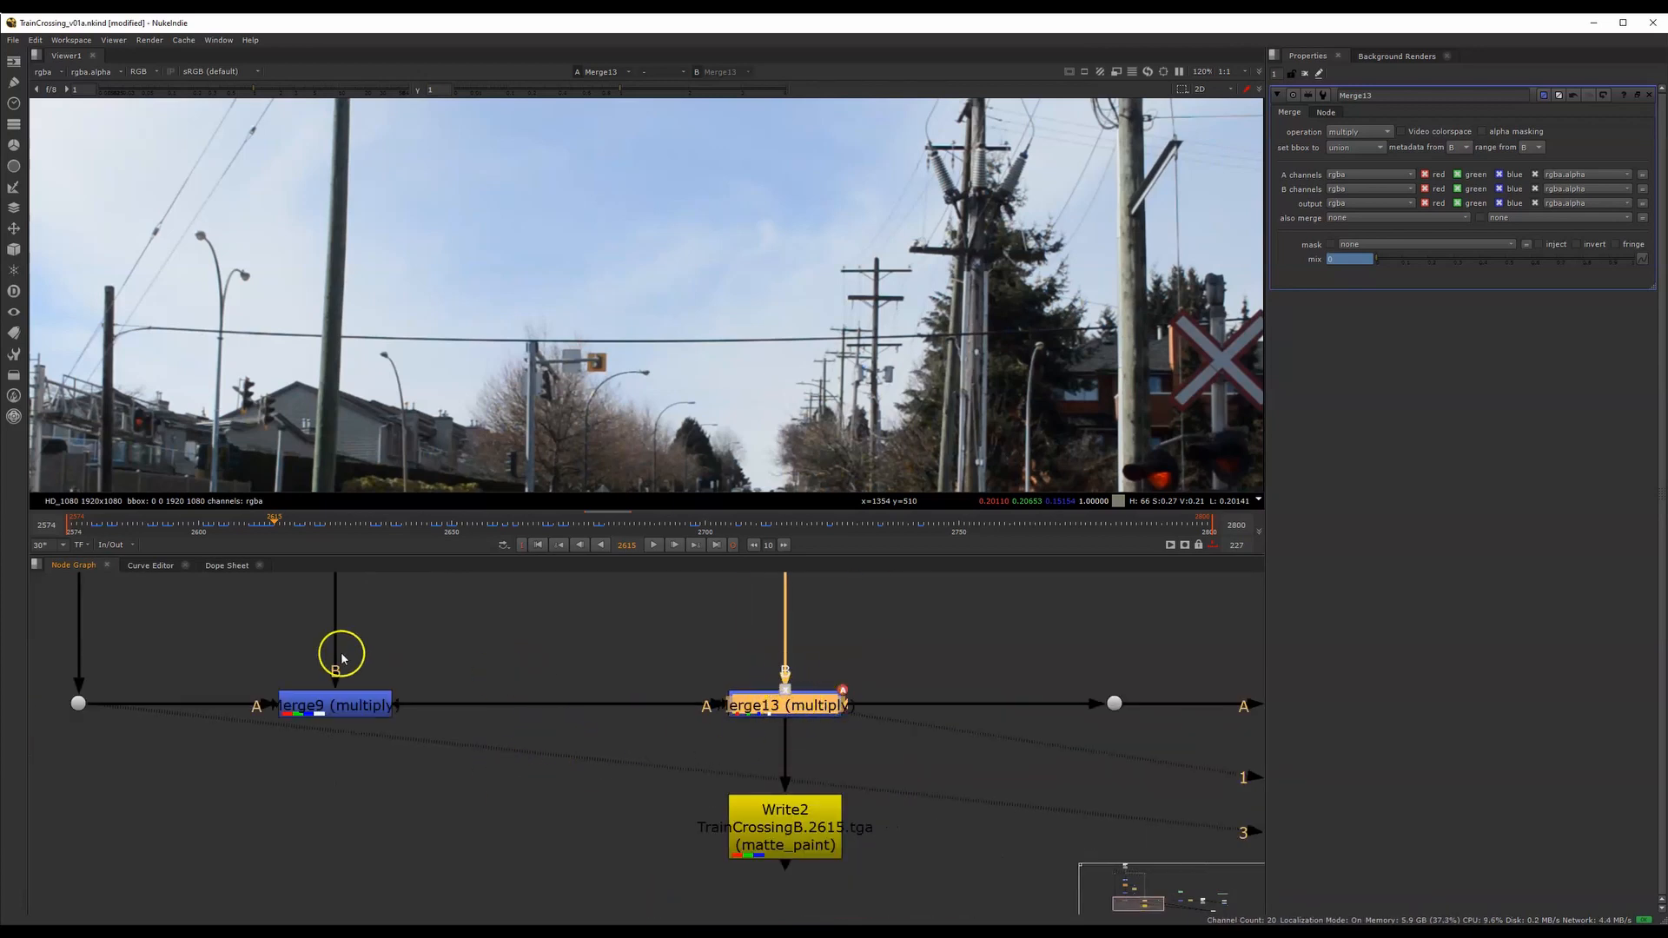
left_click(151, 566)
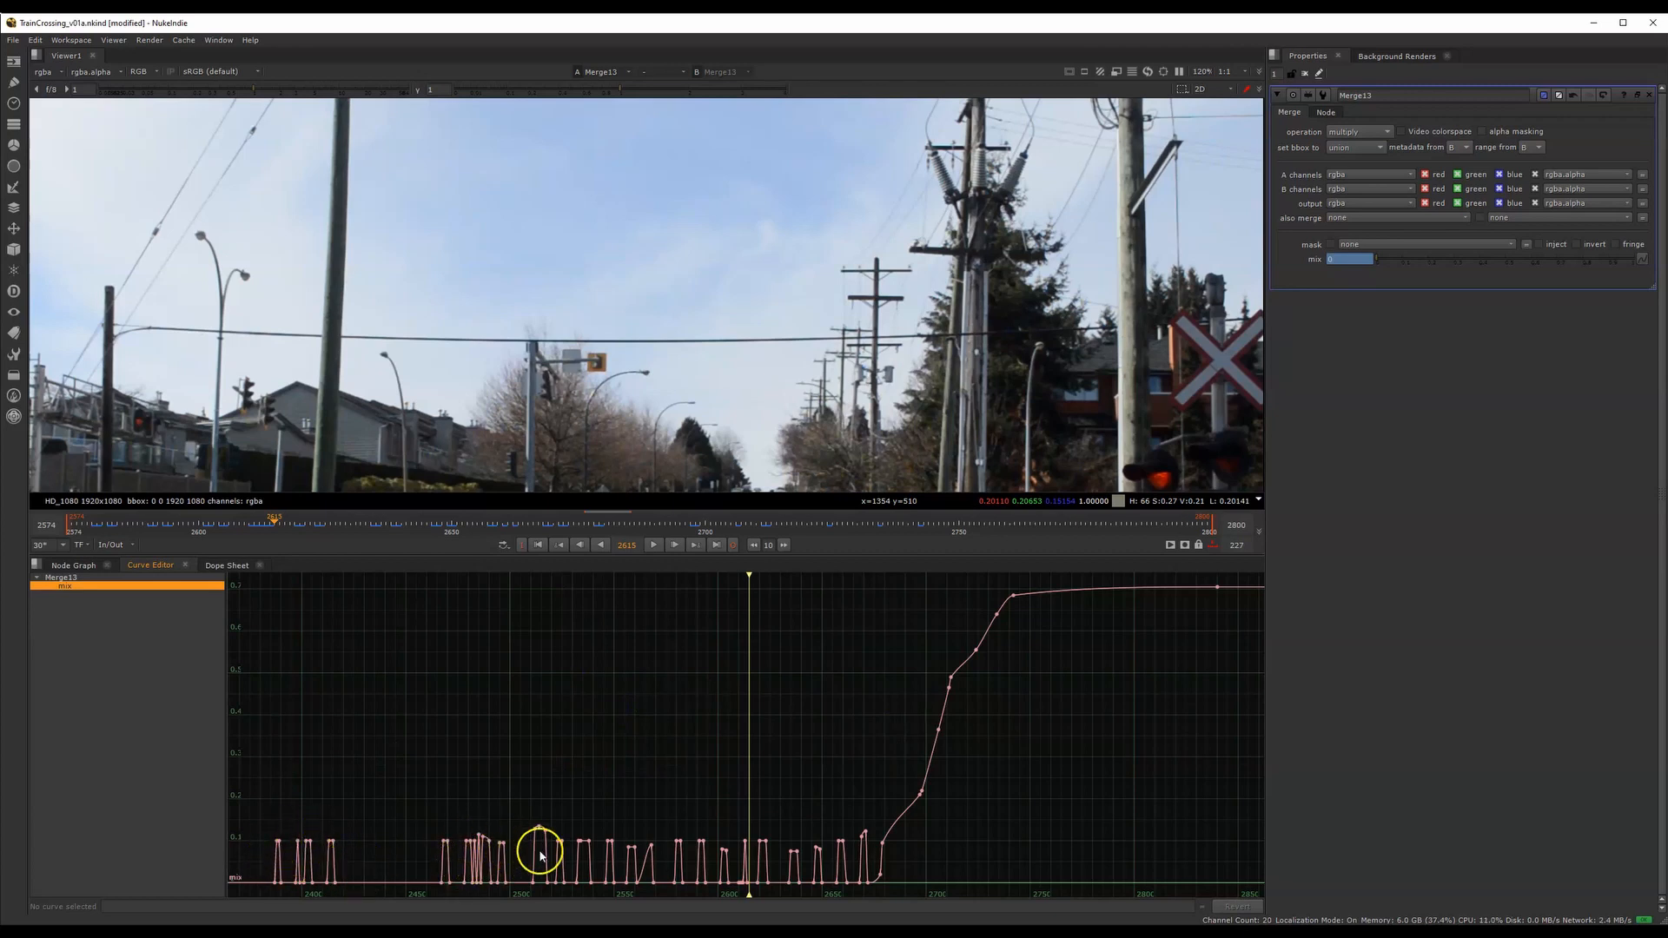
left_click_drag(444, 527, 886, 549)
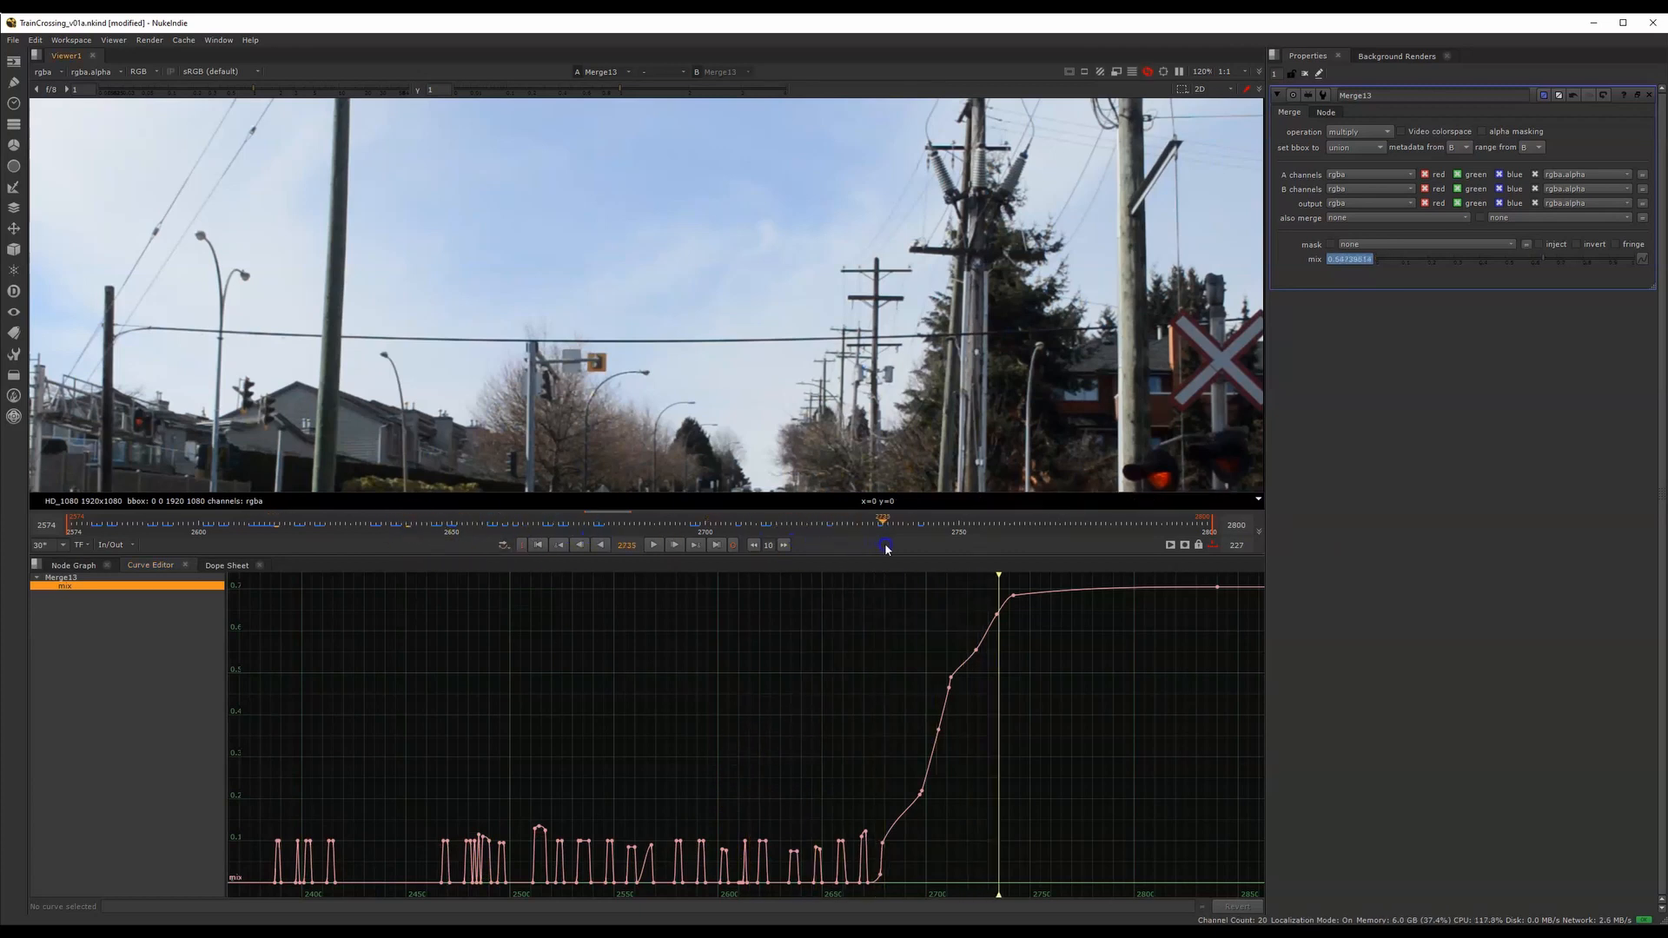
Return to the node graph and compare the source dot with Merge9's output at frame 2735
left_click(77, 565)
middle_click_drag(400, 756, 575, 784)
left_click_drag(383, 679, 633, 802)
scroll(632, 804, "down", 2)
left_click_drag(439, 699, 651, 798)
key("1")
left_click_drag(250, 699, 376, 794)
key("1")
left_click_drag(443, 679, 532, 735)
key("1")
Display Merge13's output to examine the reduced luminance correction on the train frame
middle_click_drag(822, 704, 653, 706)
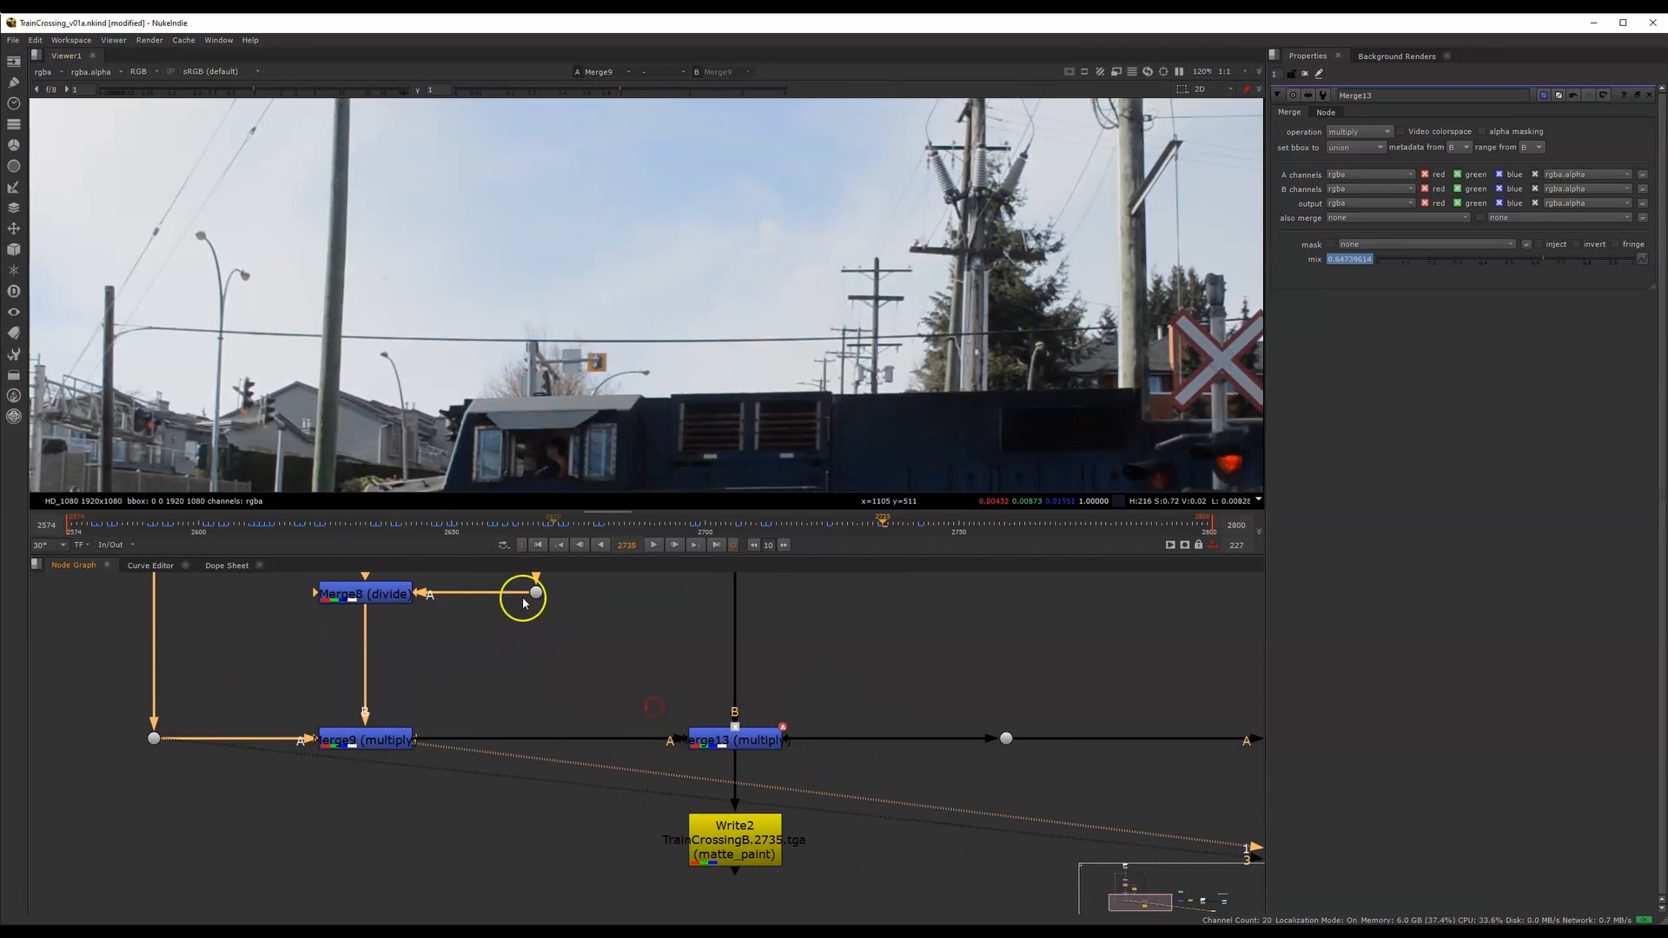
left_click_drag(614, 686, 838, 764)
left_click_drag(603, 682, 823, 772)
left_click_drag(613, 690, 840, 772)
key("1")
Alternate the viewer between the Merge13 and Merge9 outputs to compare their brightness at frame 2735
middle_click_drag(681, 734, 764, 772)
scroll(764, 772, "down", 5)
middle_click_drag(771, 657, 808, 634)
middle_click_drag(808, 805, 807, 798)
scroll(807, 797, "up", 6)
left_click(830, 785)
key("1")
left_click(274, 785)
key("1")
left_click(774, 778)
key("1")
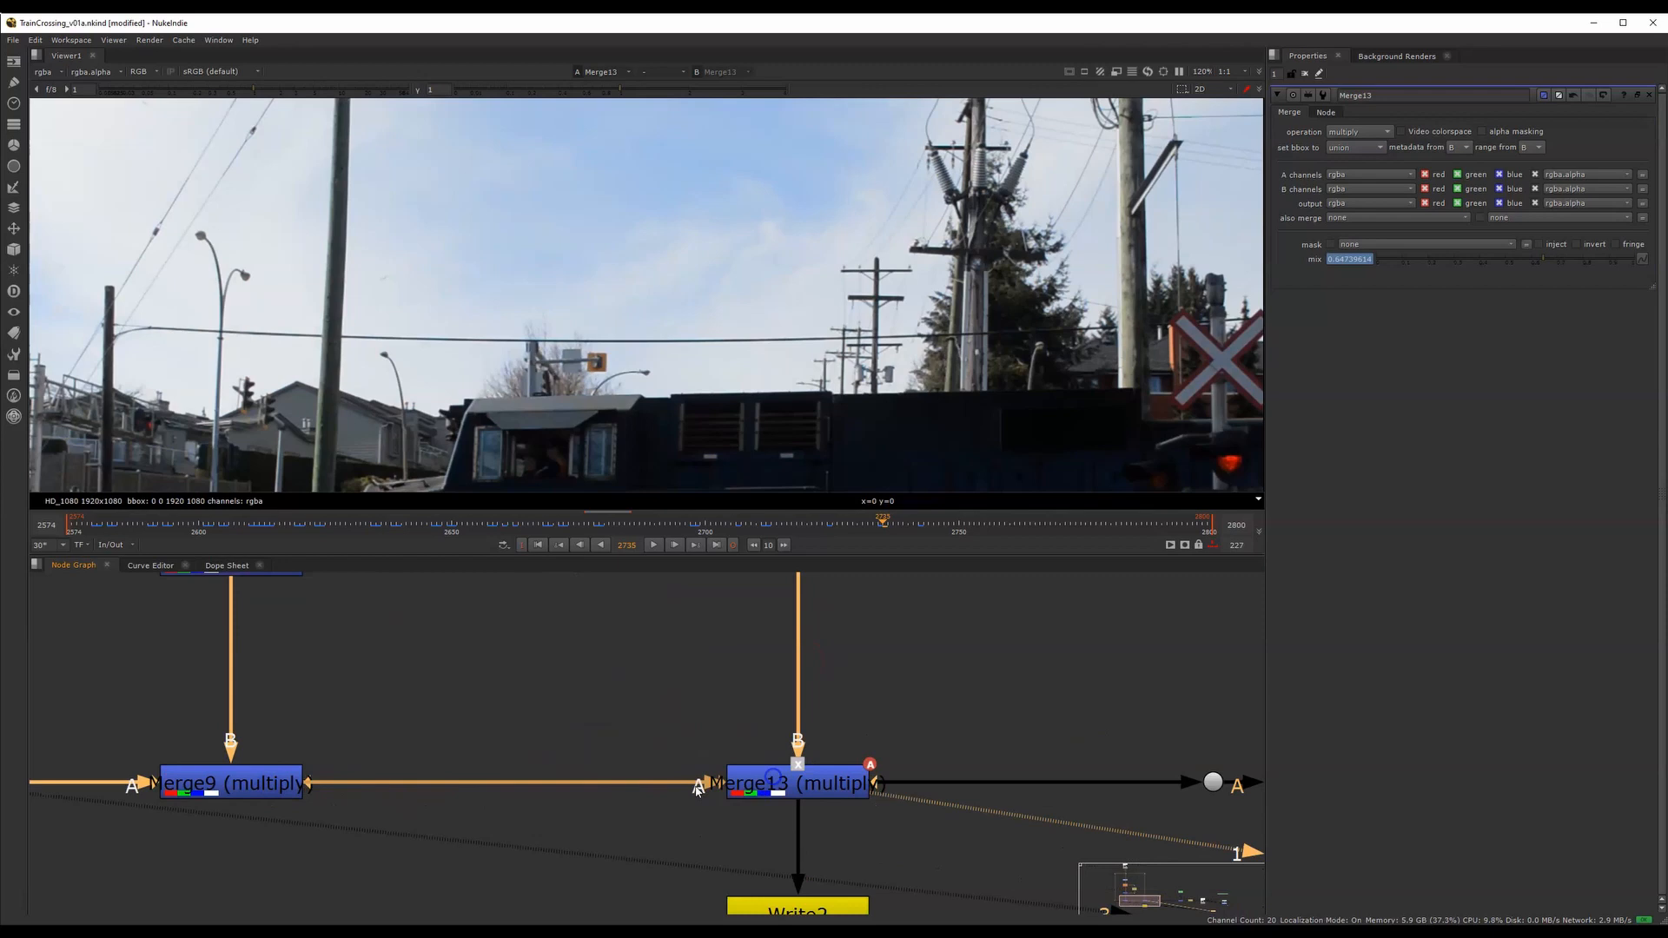
Open the properties of the Merge8 divide node and display Merge9's output
scroll(752, 767, "down", 5)
left_click(618, 690)
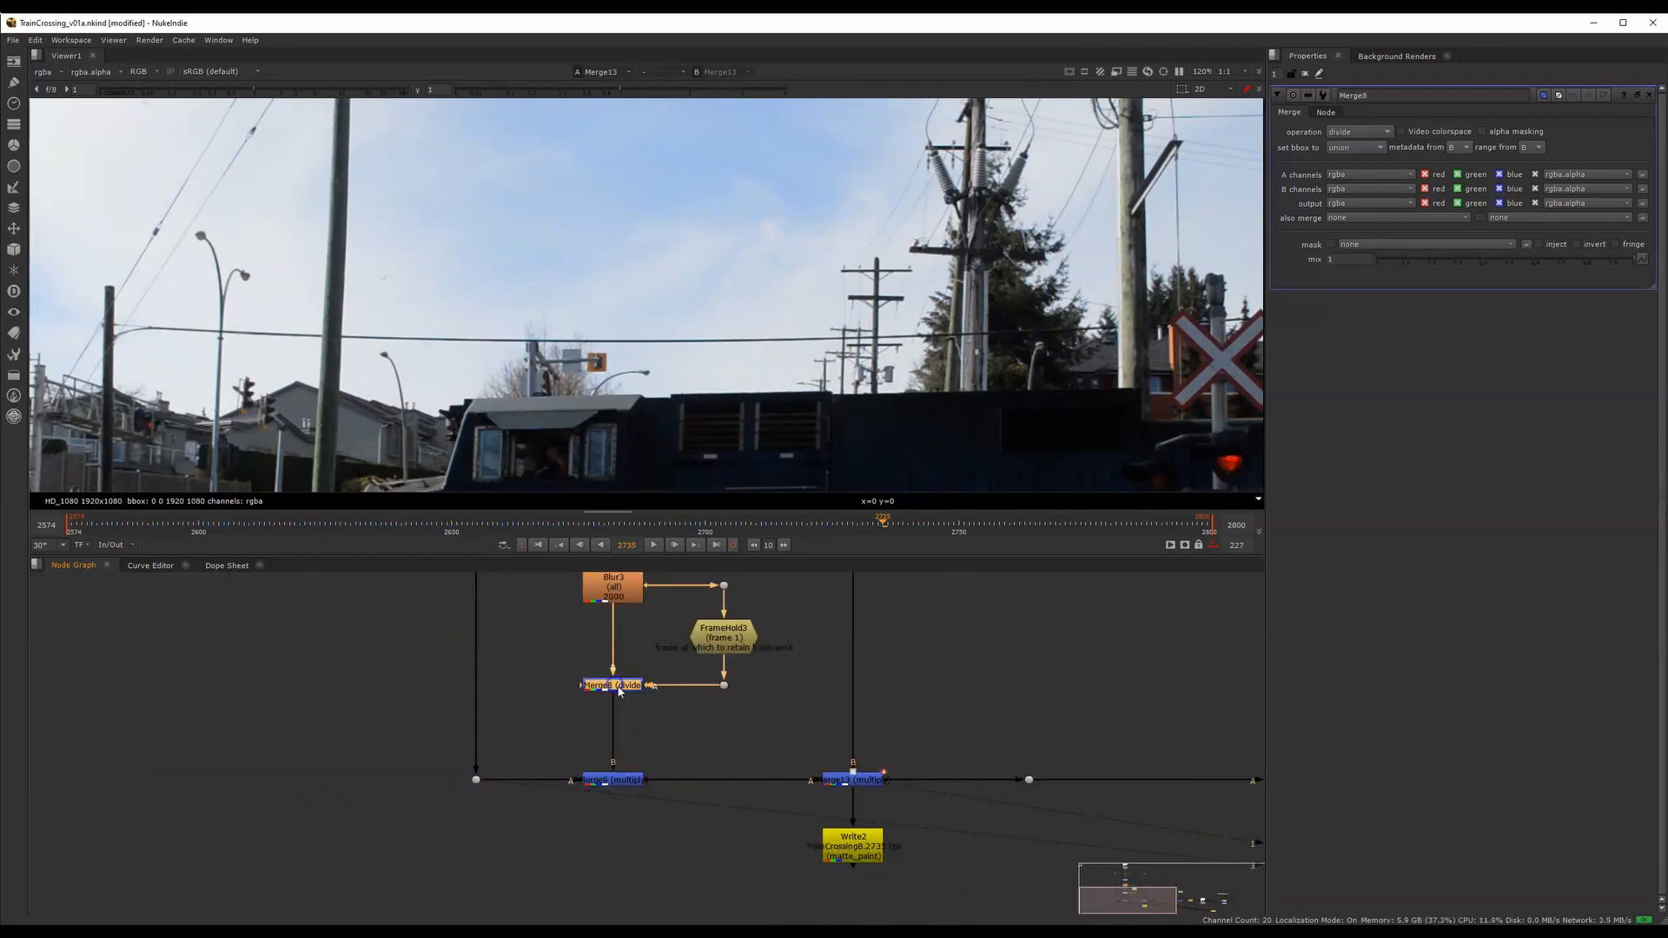
left_click(622, 770)
key("1")
Display Merge13's output and go to an earlier frame to review the corrected footage
left_click_drag(546, 744, 681, 805)
left_click_drag(755, 735, 944, 809)
key("1")
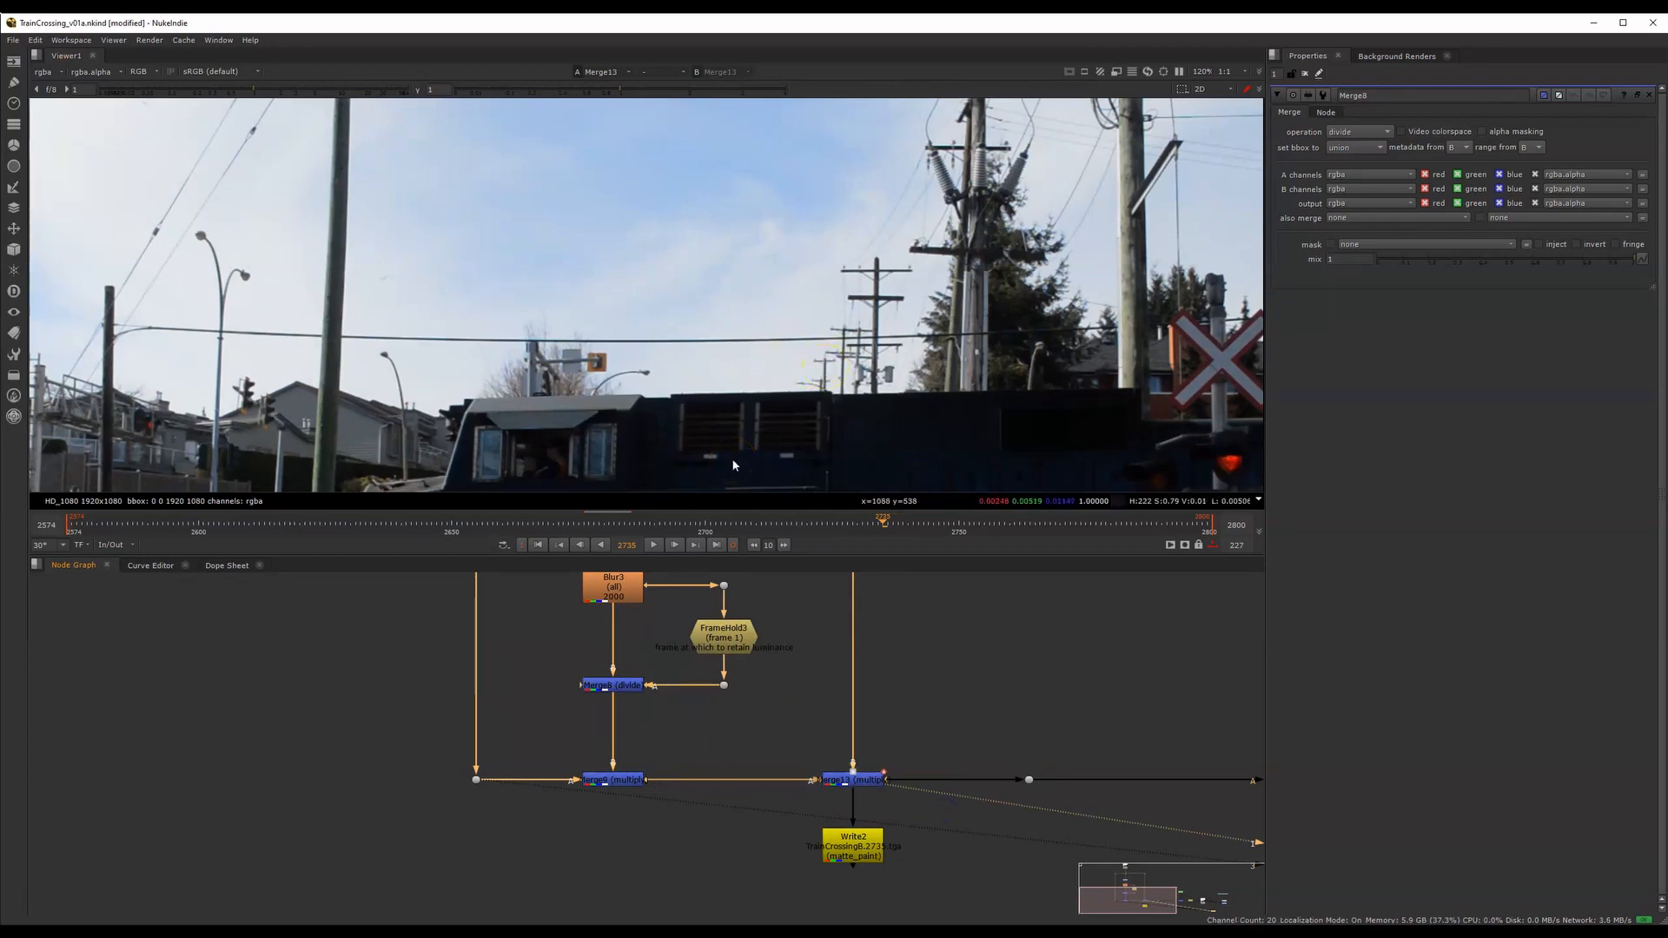
left_click(492, 521)
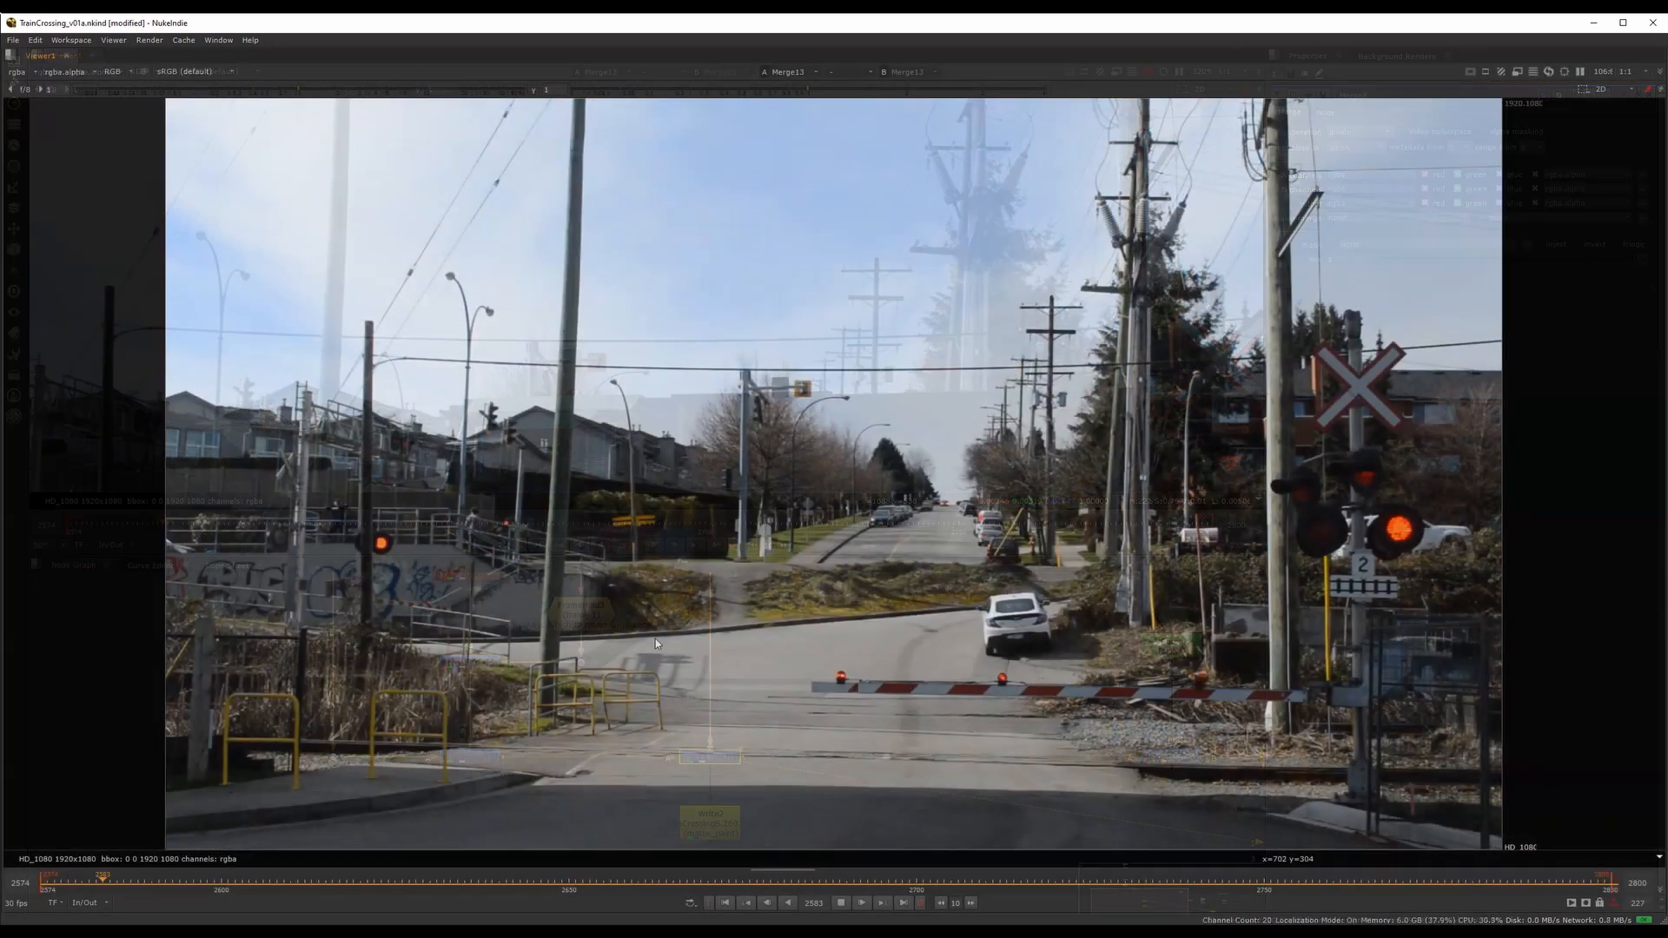